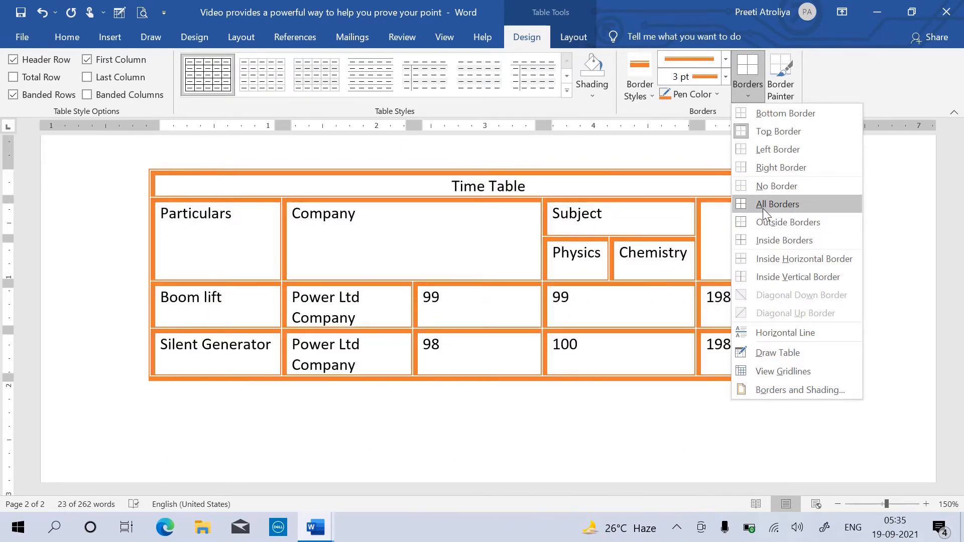
# - Apply all borders to the whole table using the orange 3 pt line, and view the available line weights
pyautogui.click(763, 208)
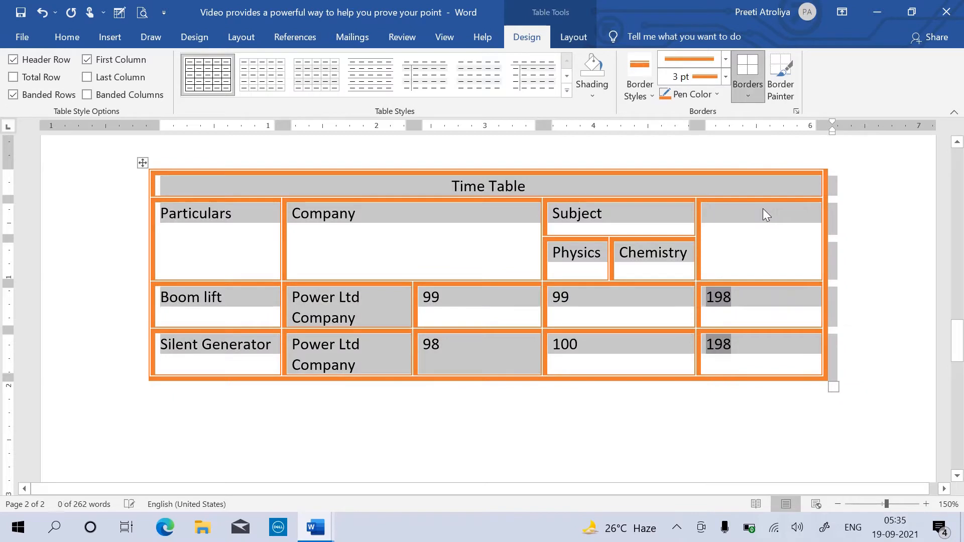
pyautogui.click(724, 77)
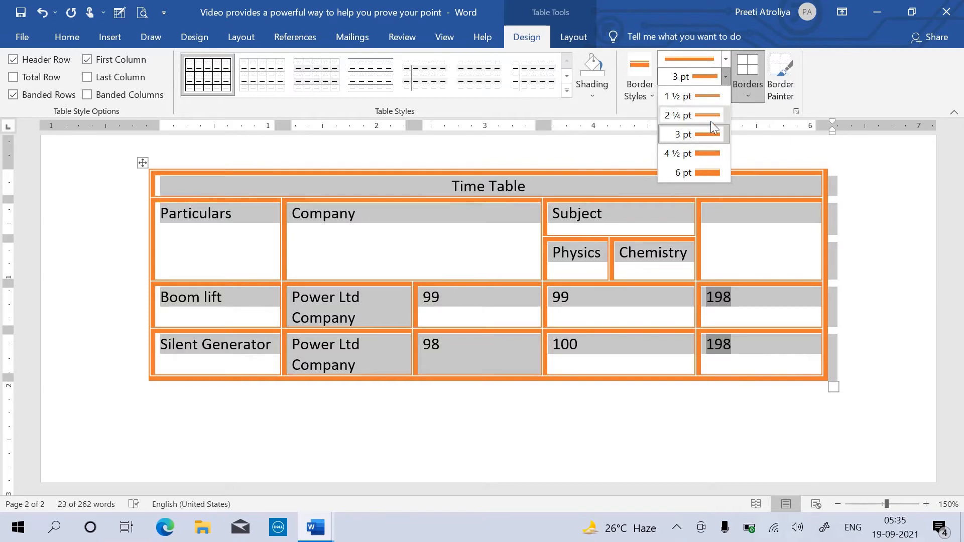
pyautogui.click(871, 158)
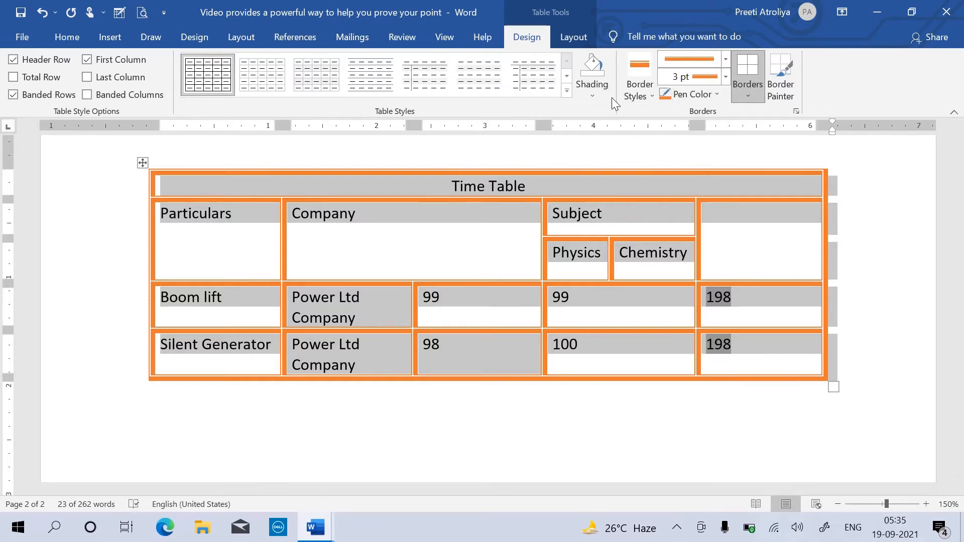
pyautogui.click(697, 81)
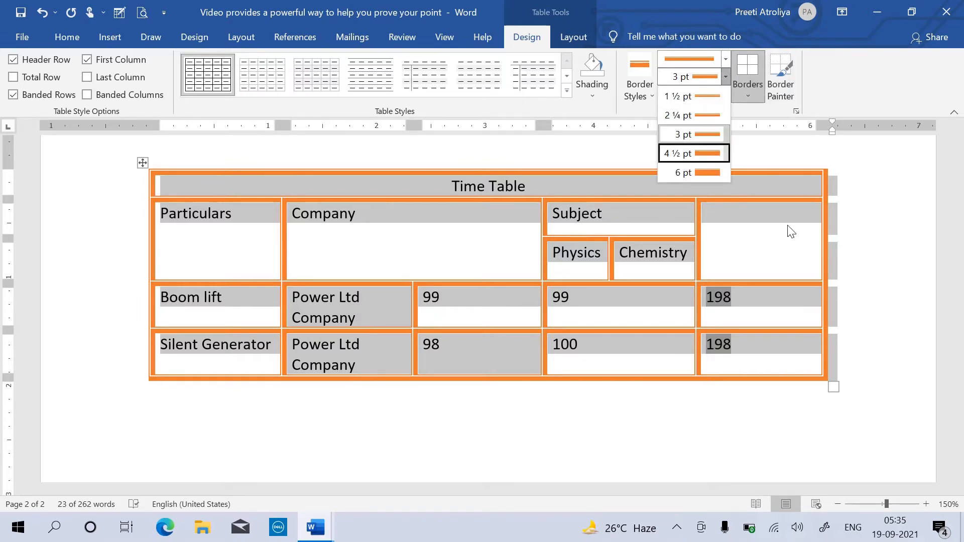
pyautogui.click(537, 153)
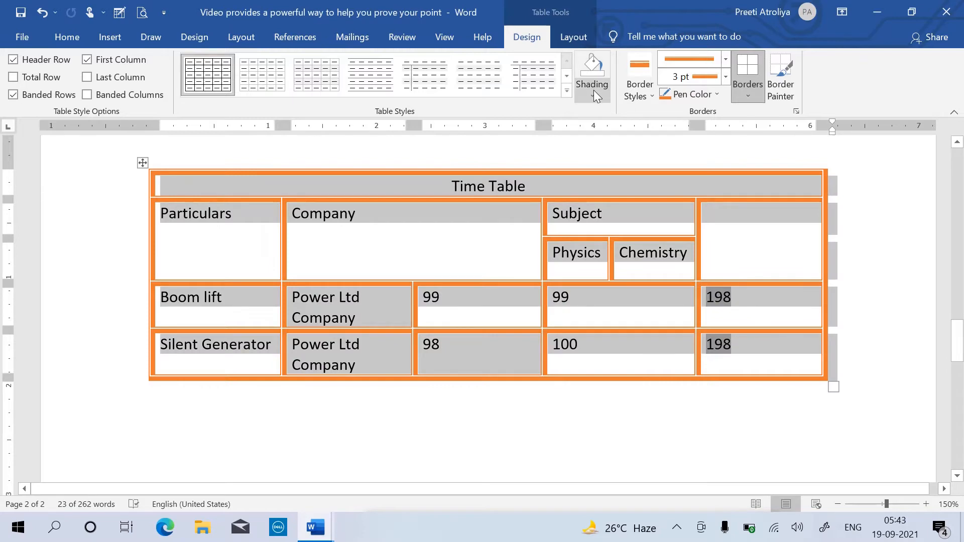
# - Shade the table's Time Table title row dark blue
pyautogui.click(593, 89)
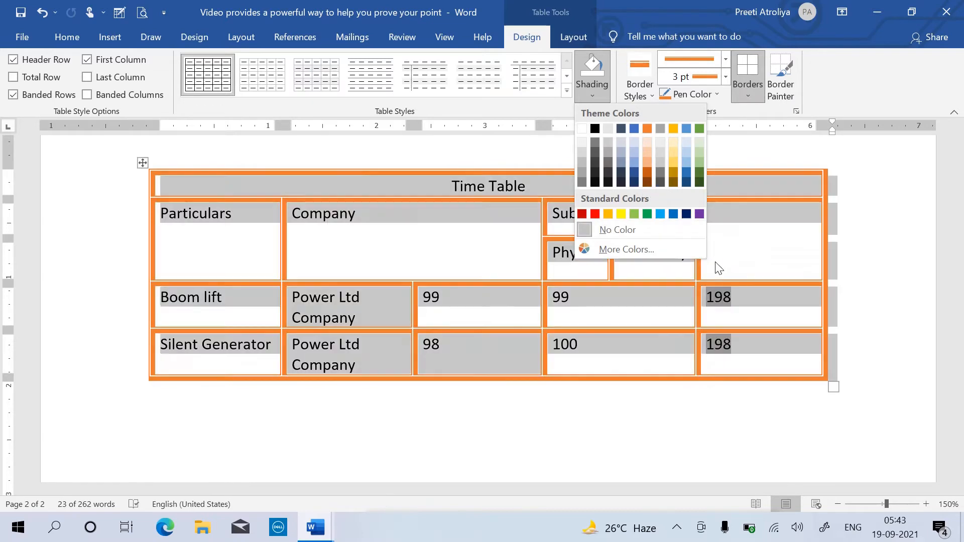
pyautogui.click(762, 269)
pyautogui.click(184, 179)
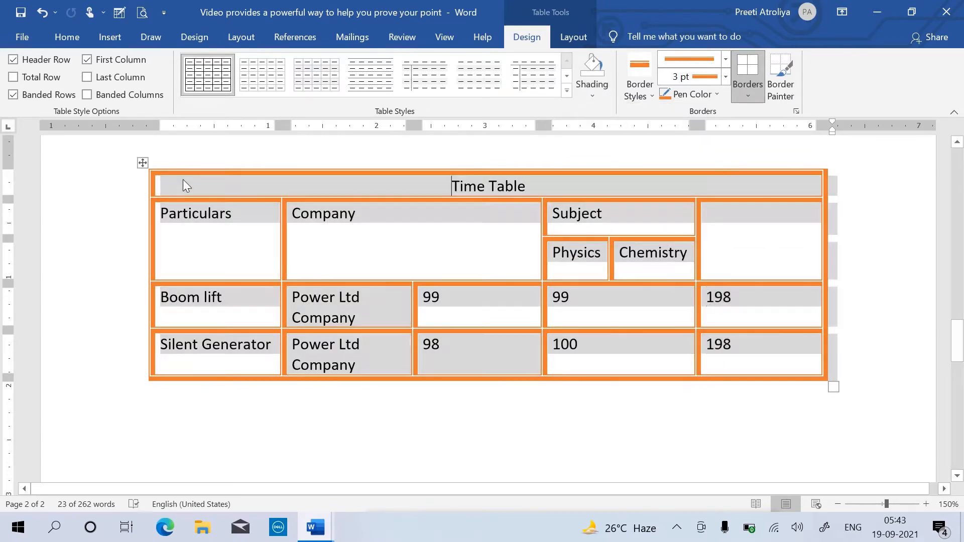
pyautogui.click(141, 189)
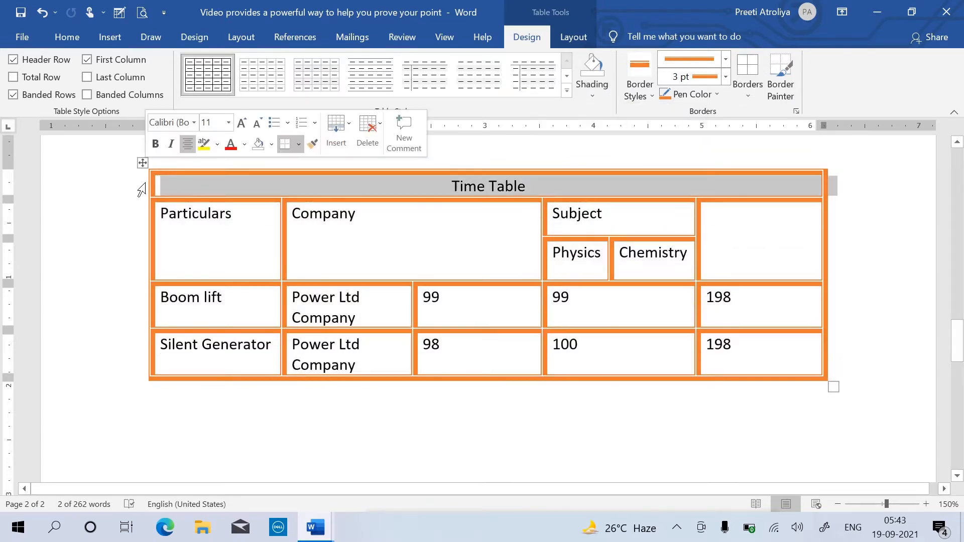
pyautogui.click(594, 88)
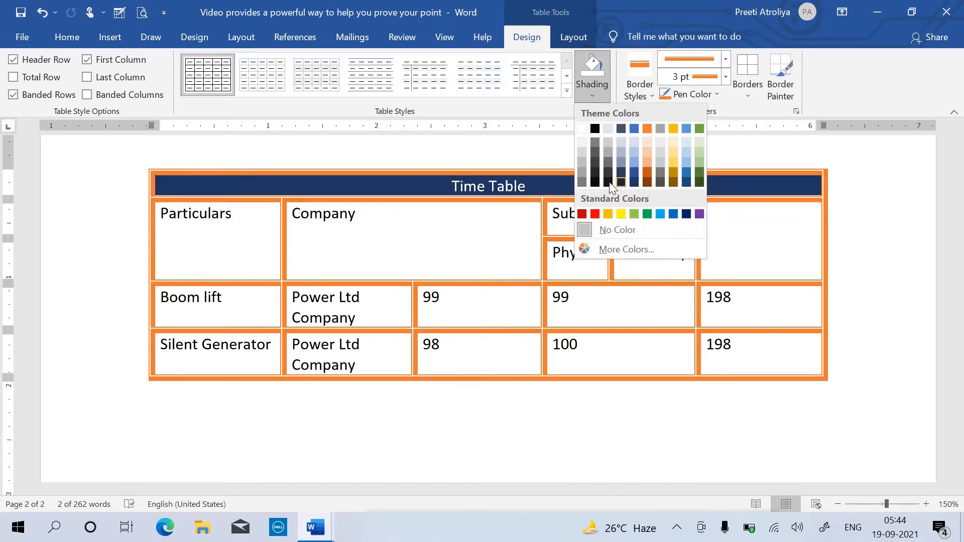
pyautogui.click(640, 181)
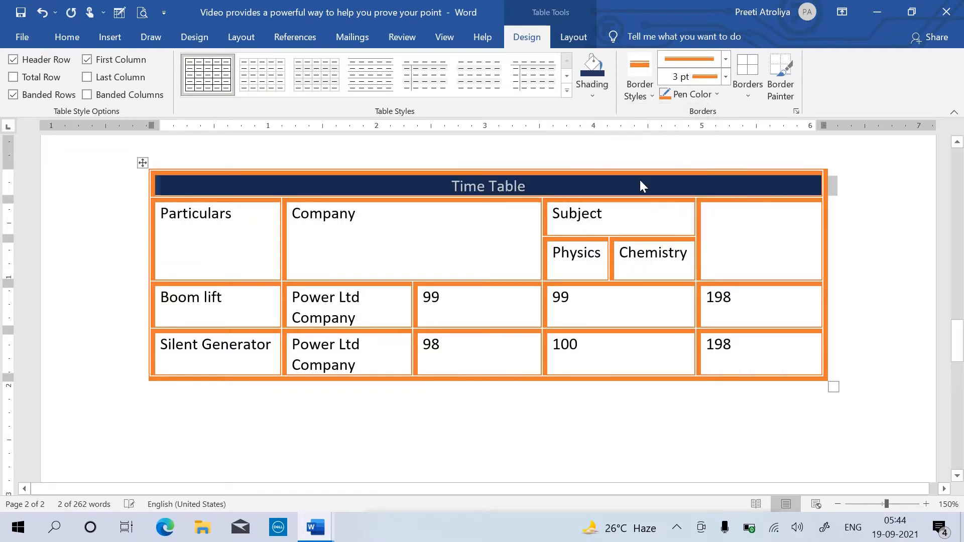
pyautogui.click(857, 260)
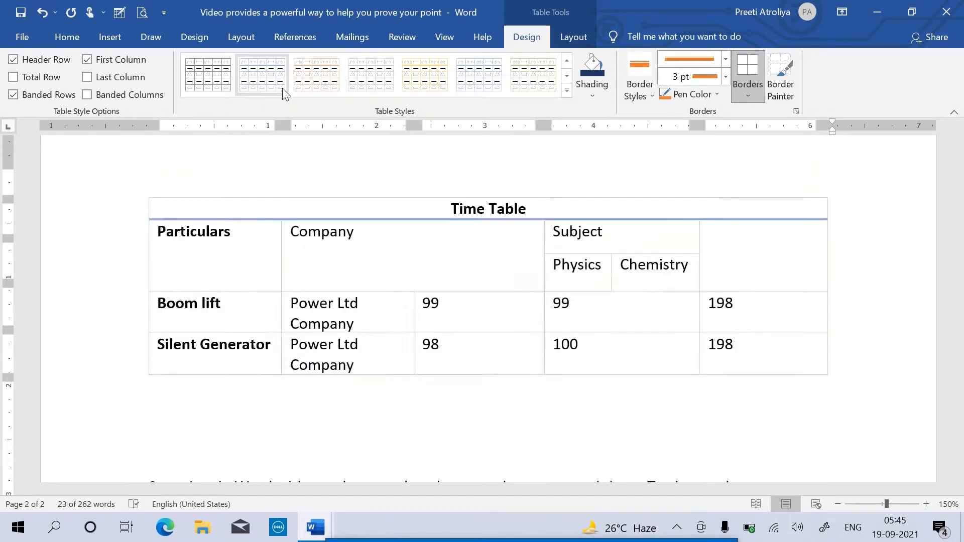
# - Try a light blue grid style and the dark orange grid style on the table, and apply the dark green one
pyautogui.click(483, 80)
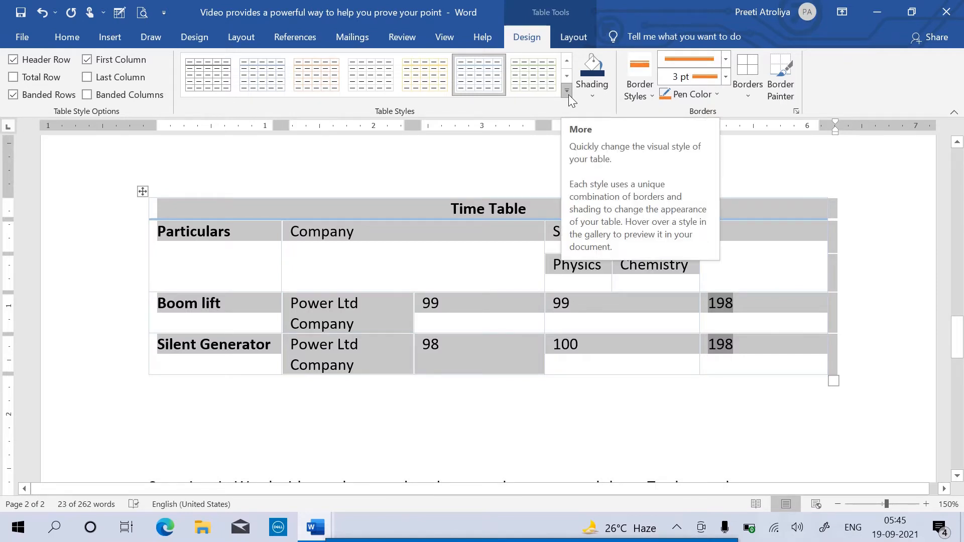
pyautogui.click(567, 92)
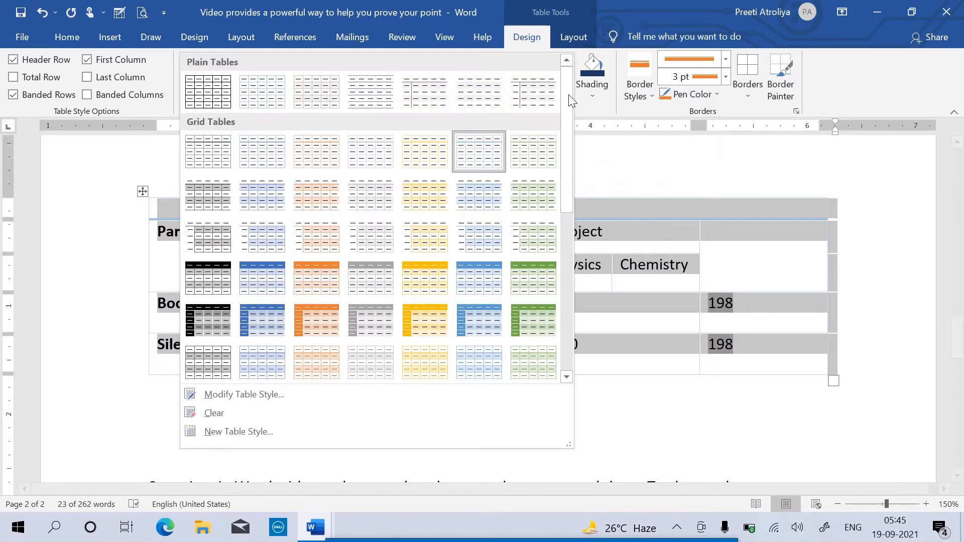
pyautogui.click(319, 327)
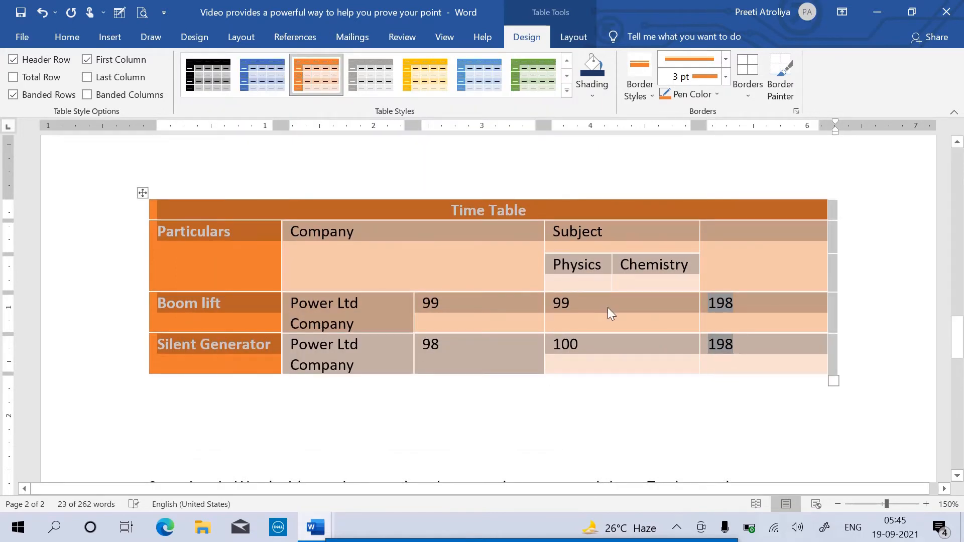
pyautogui.click(533, 76)
# - Clear the table's style and create a new table style with bold text for the whole table
pyautogui.click(566, 90)
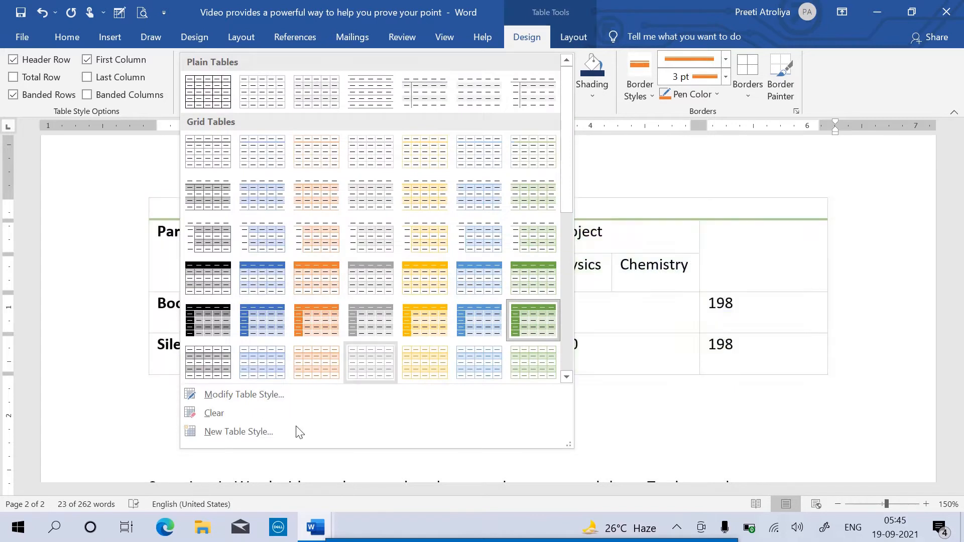
pyautogui.click(212, 414)
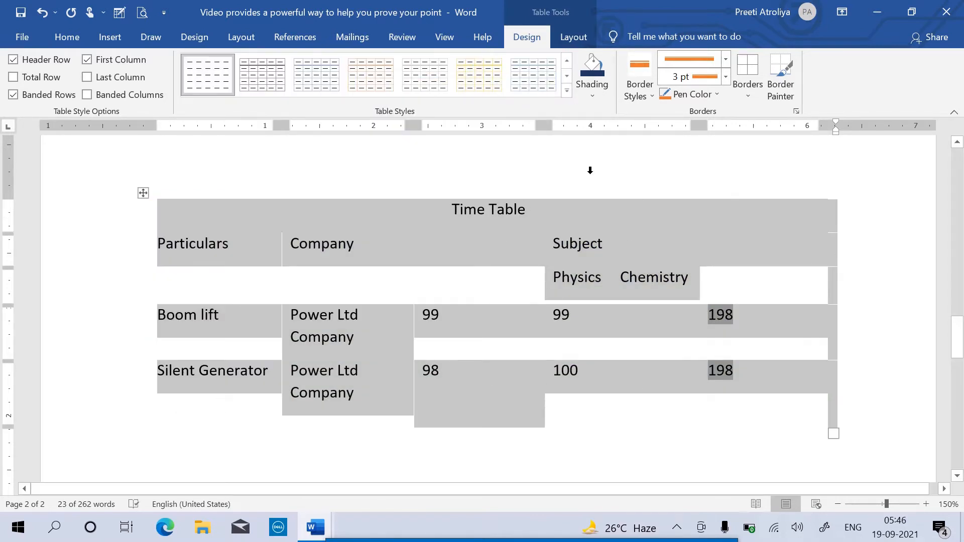
pyautogui.click(569, 93)
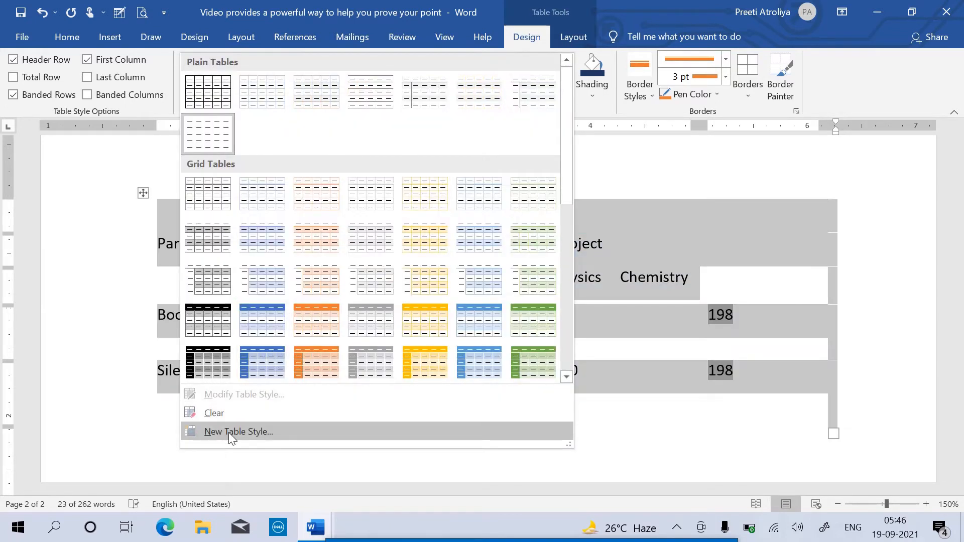
pyautogui.click(227, 432)
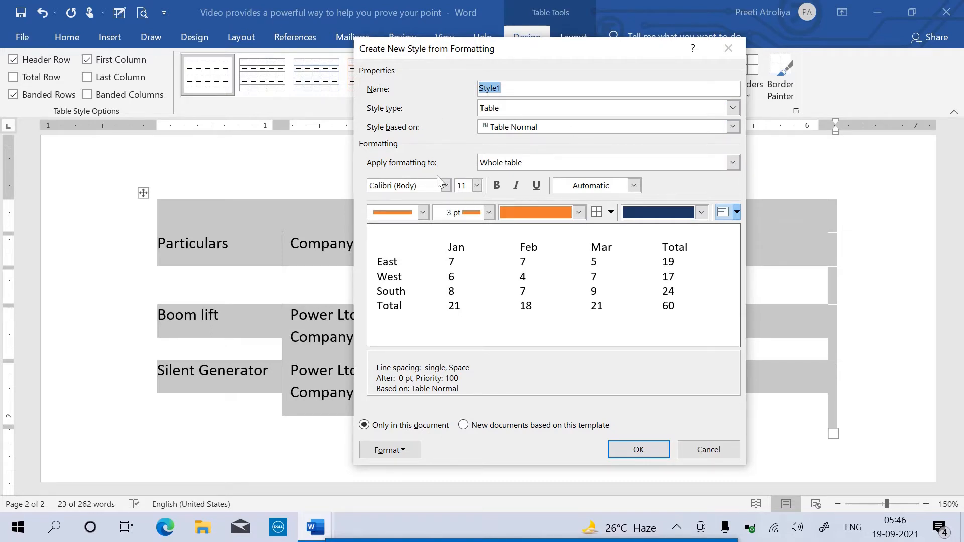
pyautogui.click(495, 191)
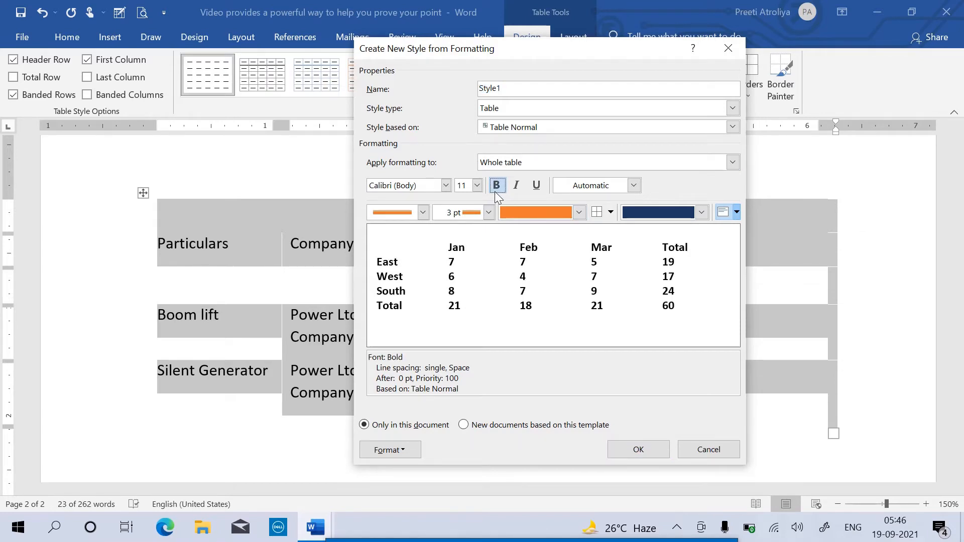
pyautogui.click(644, 450)
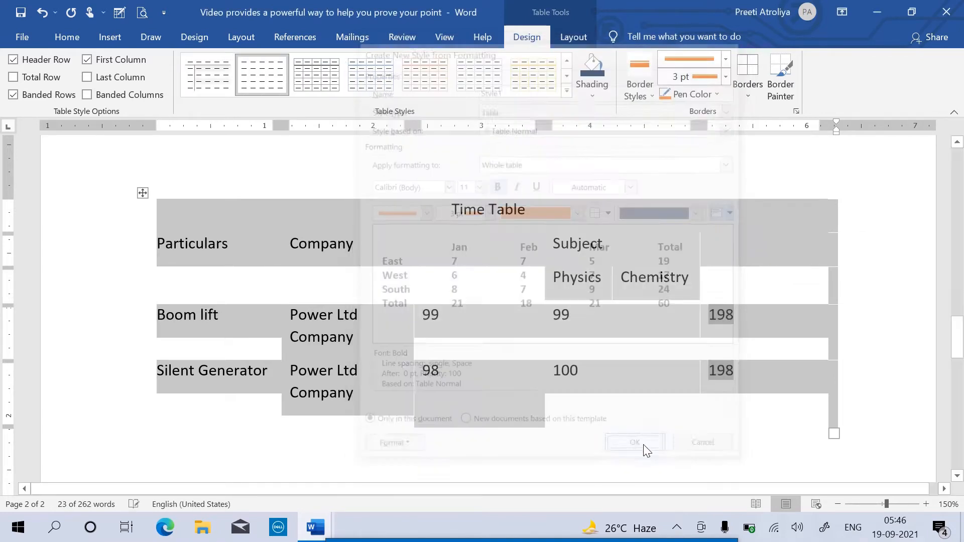
pyautogui.click(646, 446)
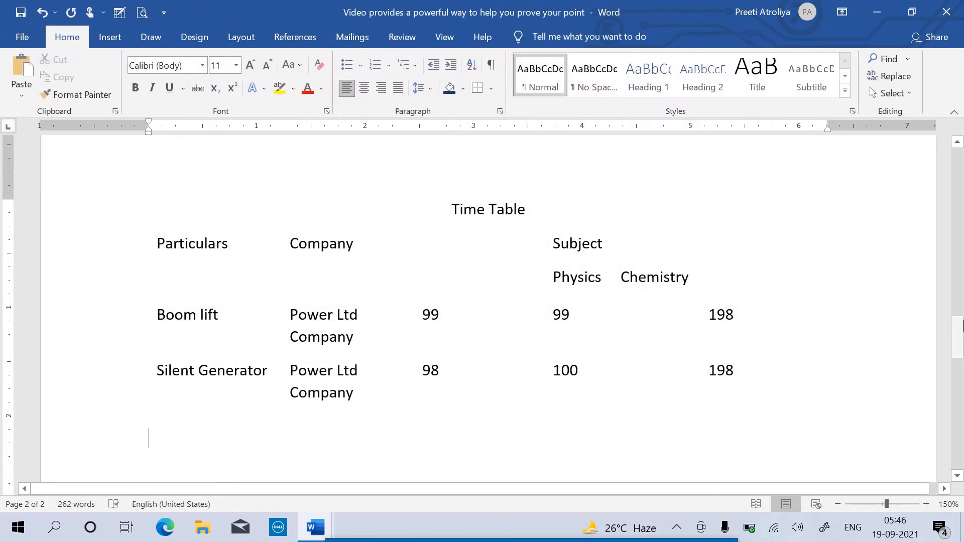
# - Undo the new table style and the clearing of the dark green style
pyautogui.moveTo(961, 337)
pyautogui.mouseDown()
pyautogui.moveTo(960, 439)
pyautogui.moveTo(943, 415)
pyautogui.moveTo(944, 225)
pyautogui.moveTo(960, 345)
pyautogui.mouseUp()
pyautogui.hotkey('ctrl', 'z')
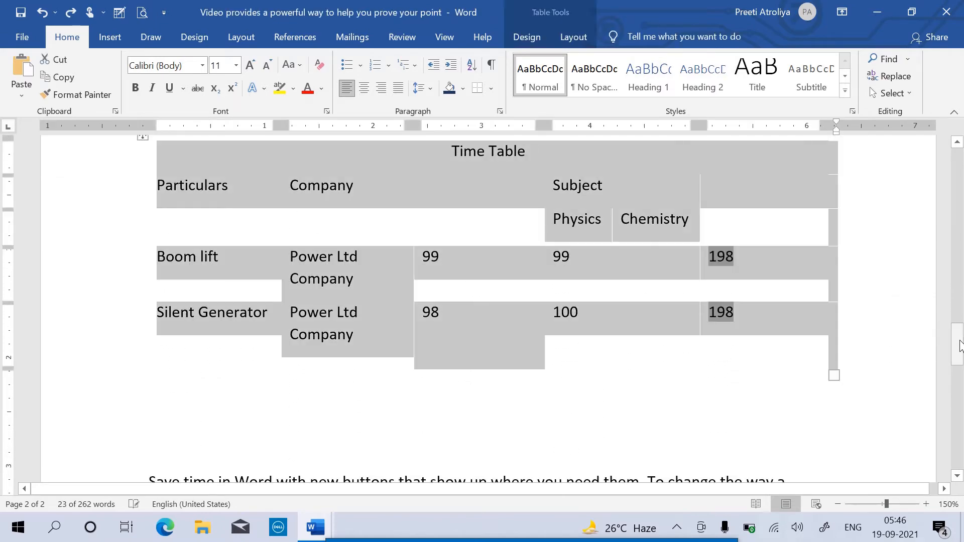
pyautogui.hotkey('ctrl', 'z')
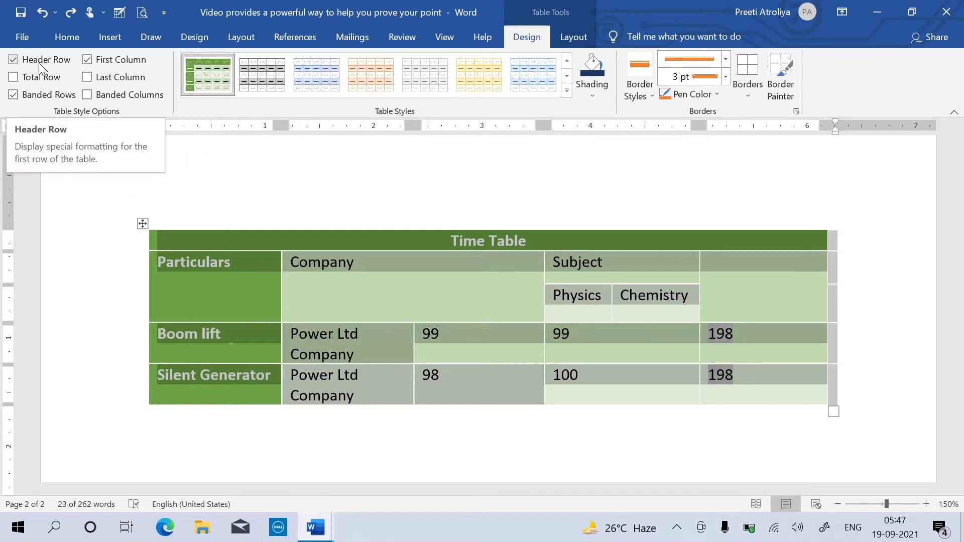
# - Try the Total Row option on the table, switch it back off, and turn off Banded Rows
pyautogui.click(40, 81)
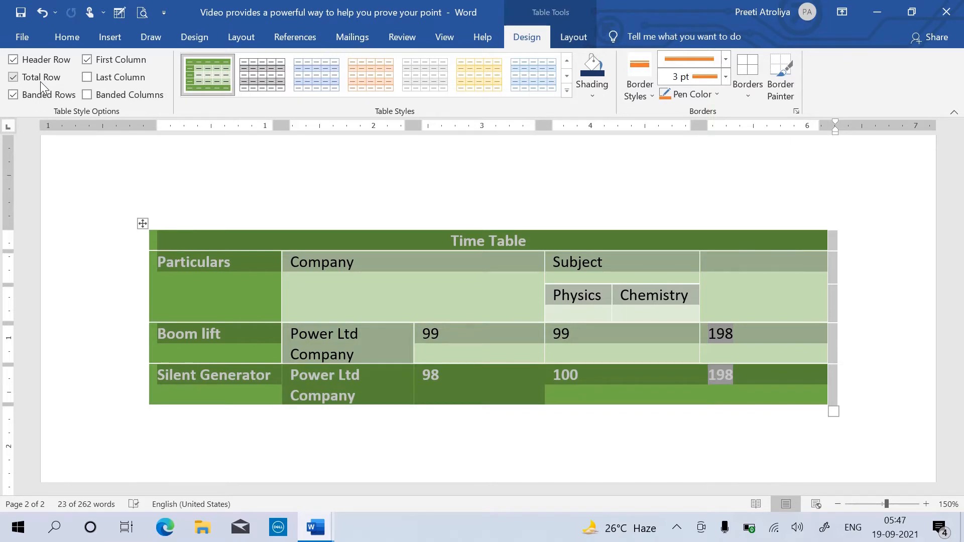
pyautogui.click(40, 81)
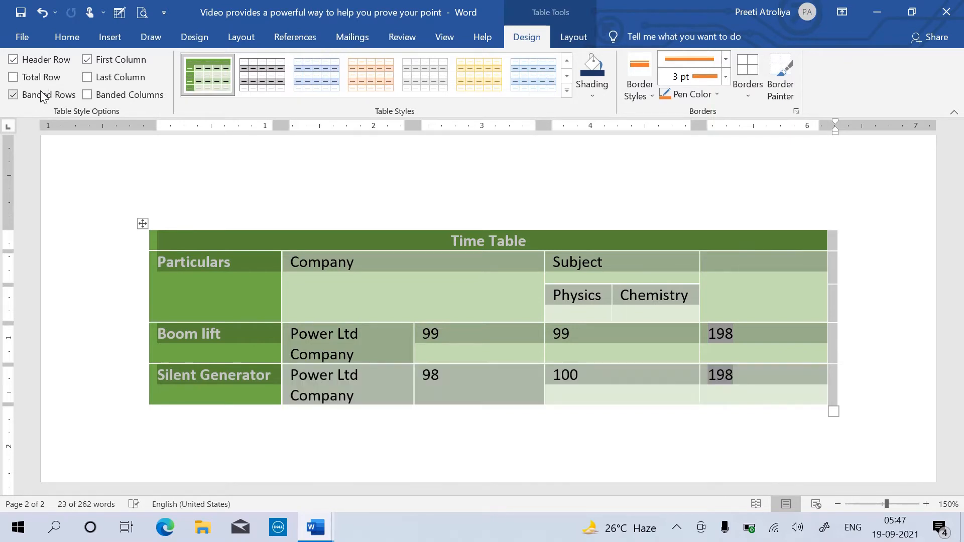
pyautogui.click(42, 95)
pyautogui.click(42, 95)
pyautogui.click(43, 95)
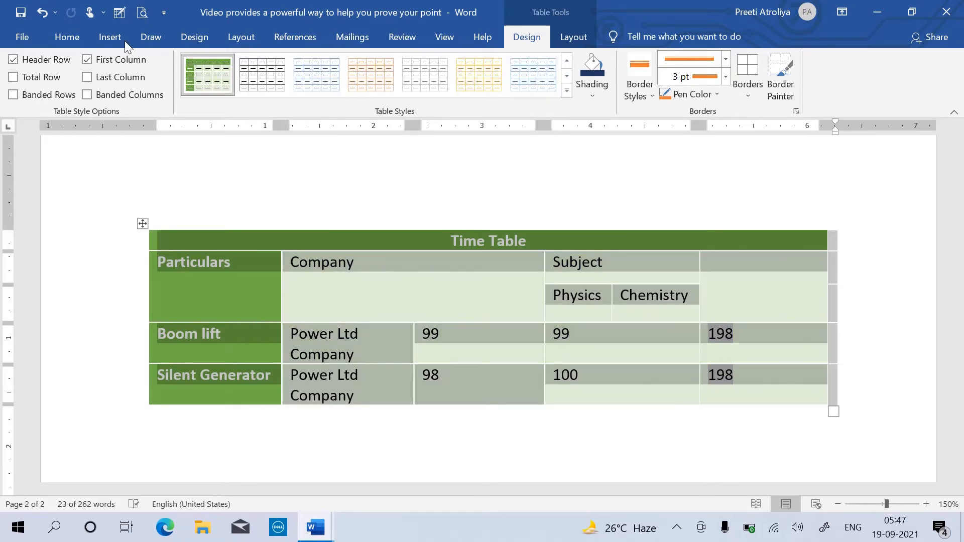
# - Turn on Banded Columns and turn off First Column for the table, trying the Last Column option on and off
pyautogui.click(122, 79)
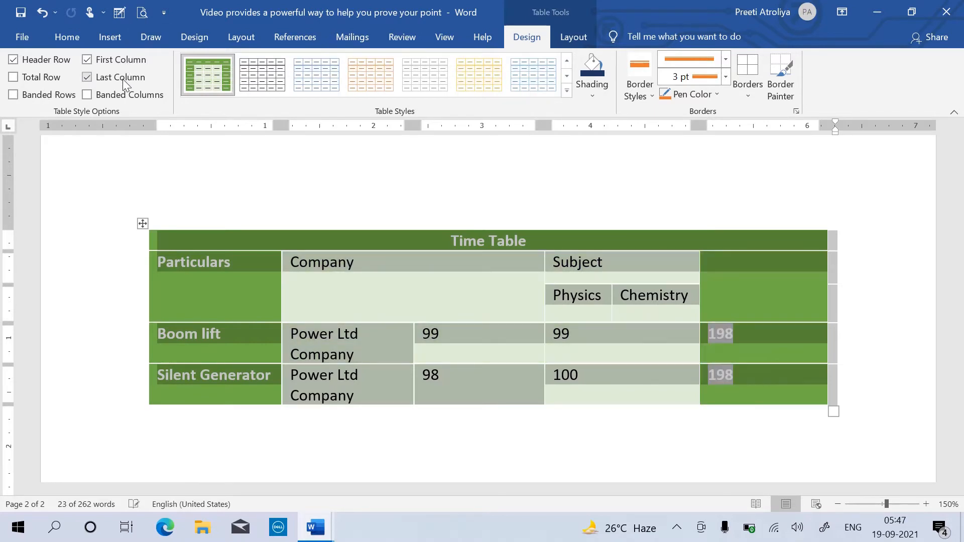
pyautogui.click(129, 94)
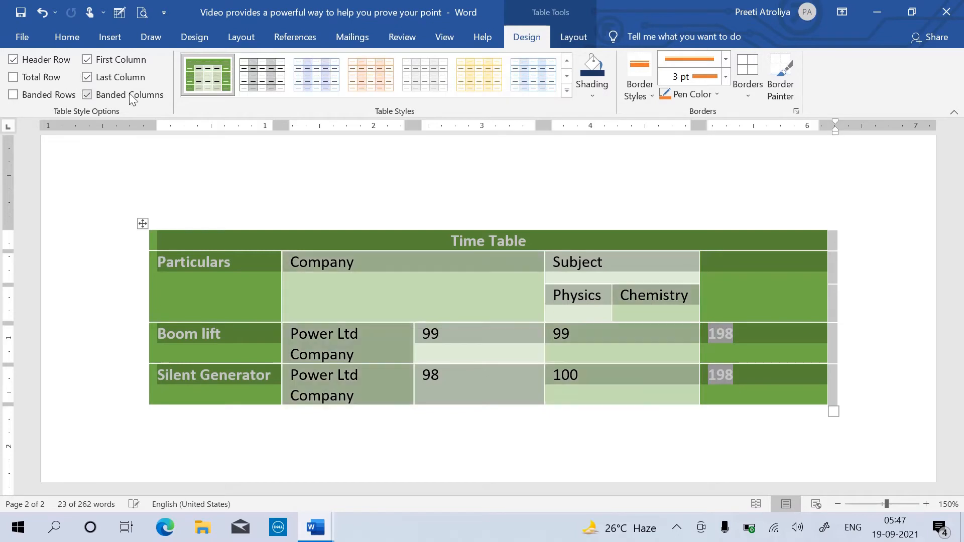
pyautogui.click(119, 77)
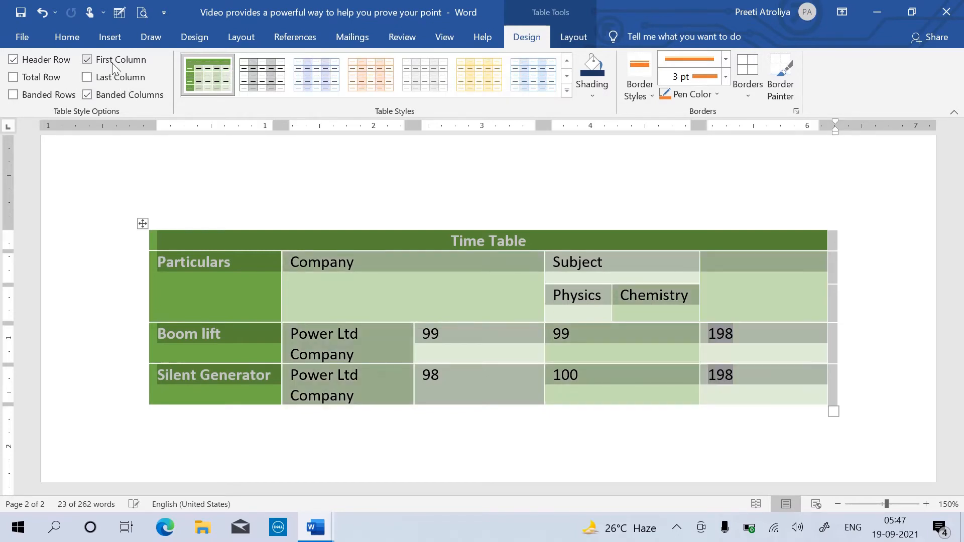
pyautogui.click(108, 59)
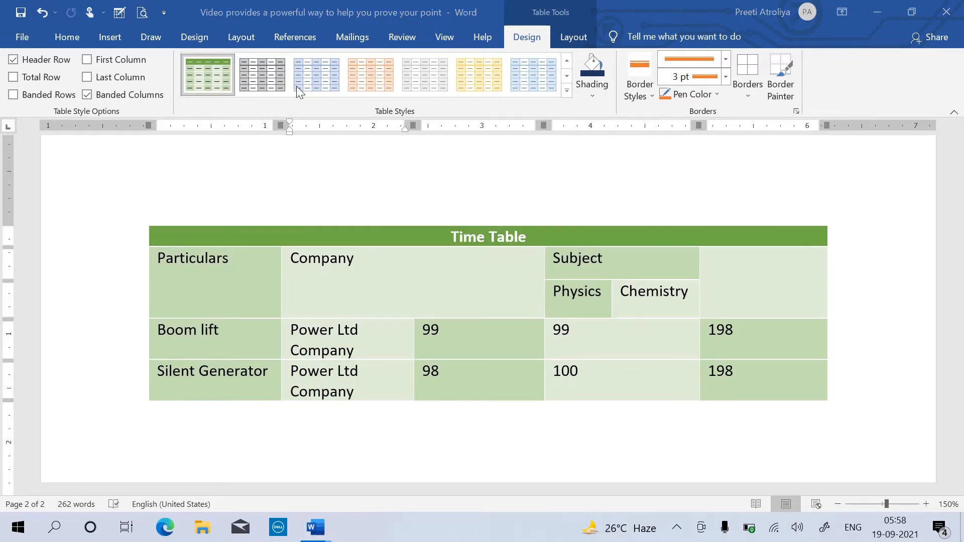
# - Draw a single-cell table about 1.77" wide and 0.49" high below the Time Table and undo it
pyautogui.click(122, 40)
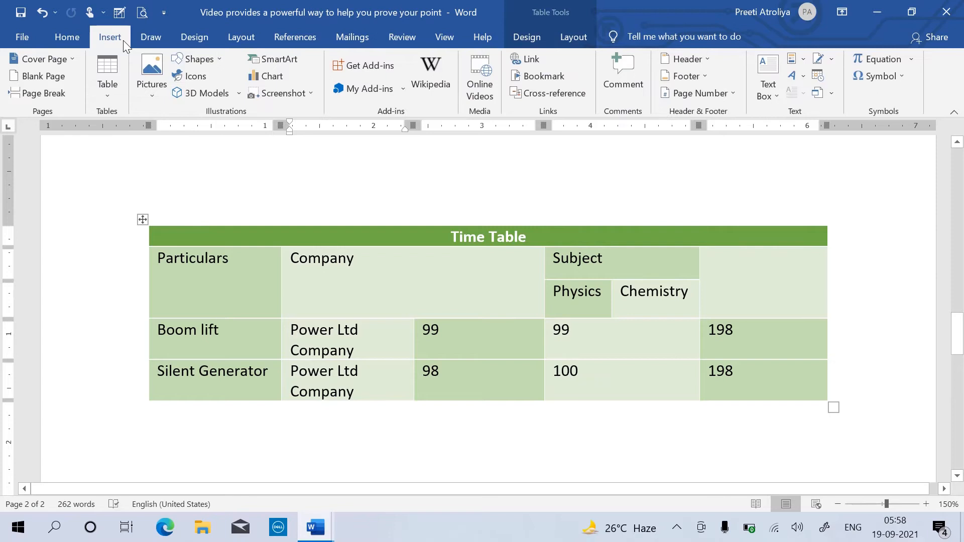
pyautogui.click(104, 92)
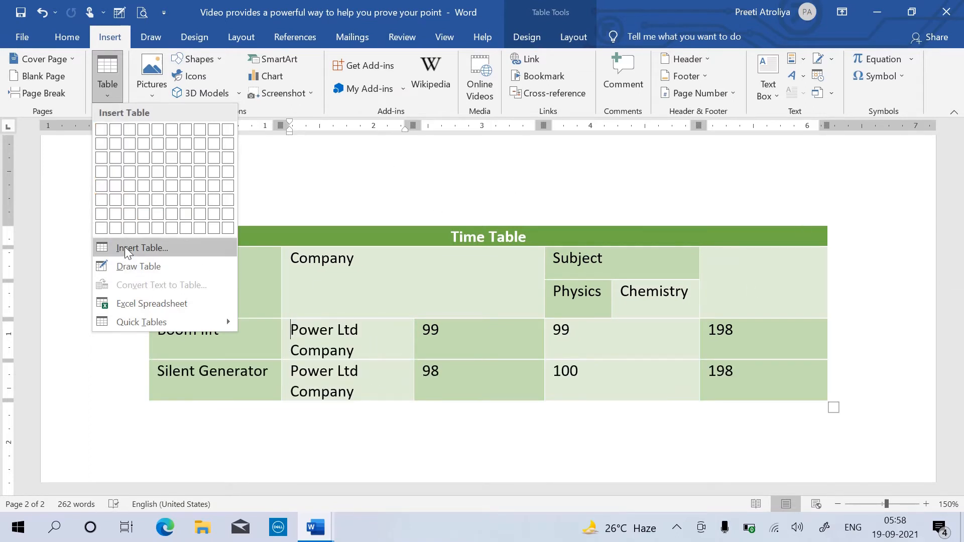
pyautogui.click(135, 269)
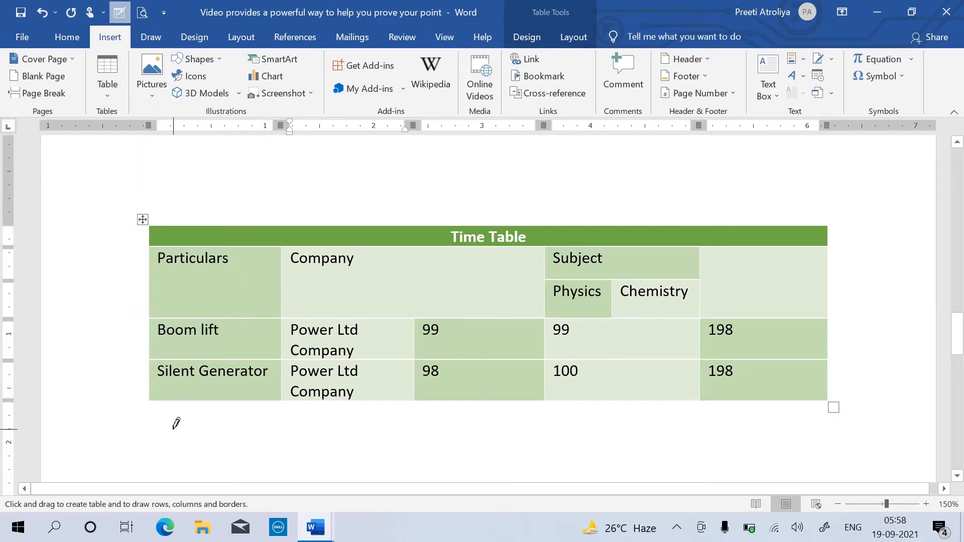
pyautogui.moveTo(171, 429)
pyautogui.mouseDown()
pyautogui.moveTo(443, 474)
pyautogui.moveTo(427, 470)
pyautogui.moveTo(398, 273)
pyautogui.moveTo(364, 169)
pyautogui.mouseUp()
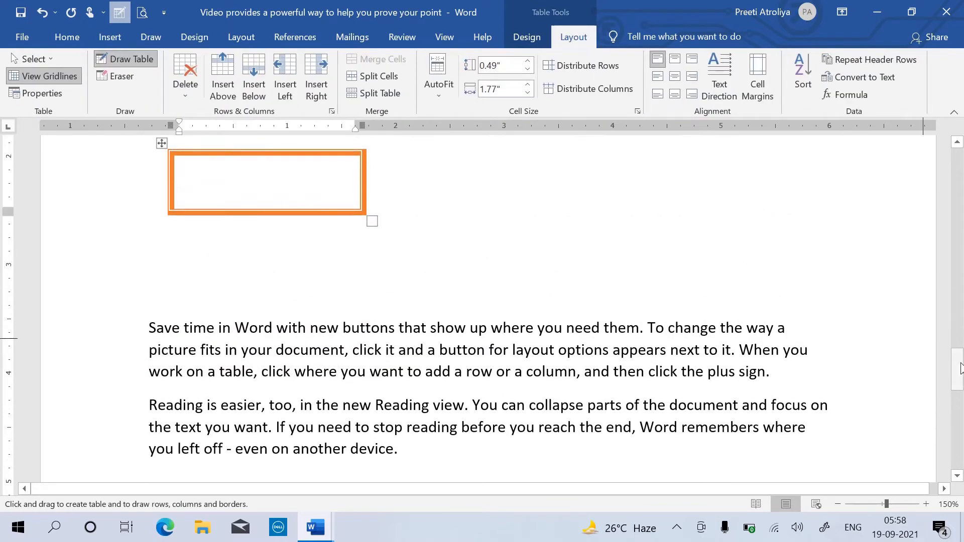
pyautogui.moveTo(957, 370); pyautogui.dragTo(960, 346)
pyautogui.hotkey('ctrl', 'z')
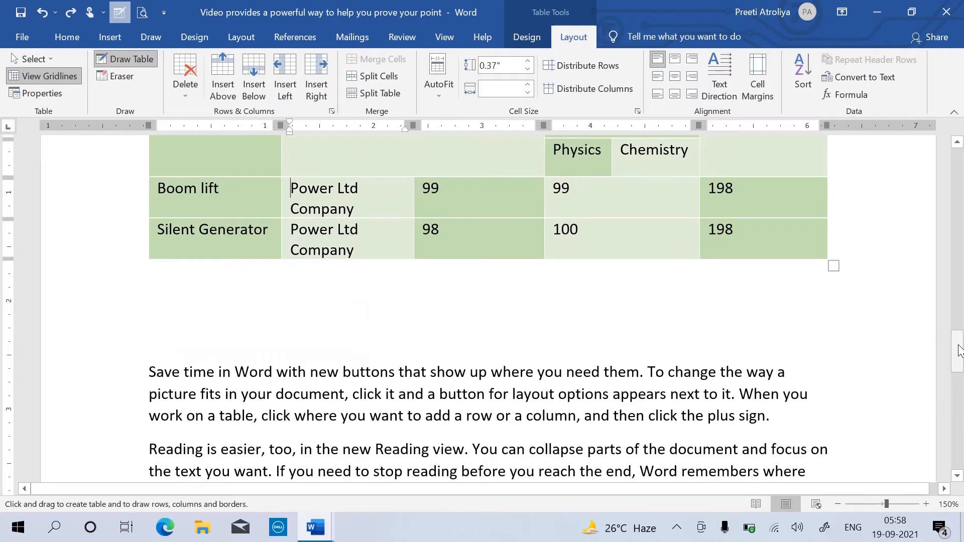
pyautogui.click(109, 37)
pyautogui.click(107, 76)
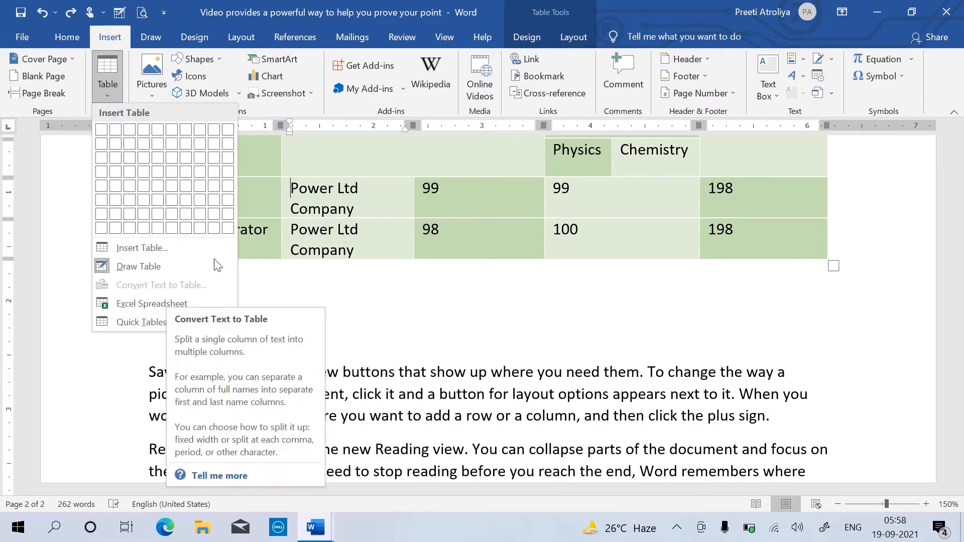
pyautogui.click(392, 224)
pyautogui.click(103, 88)
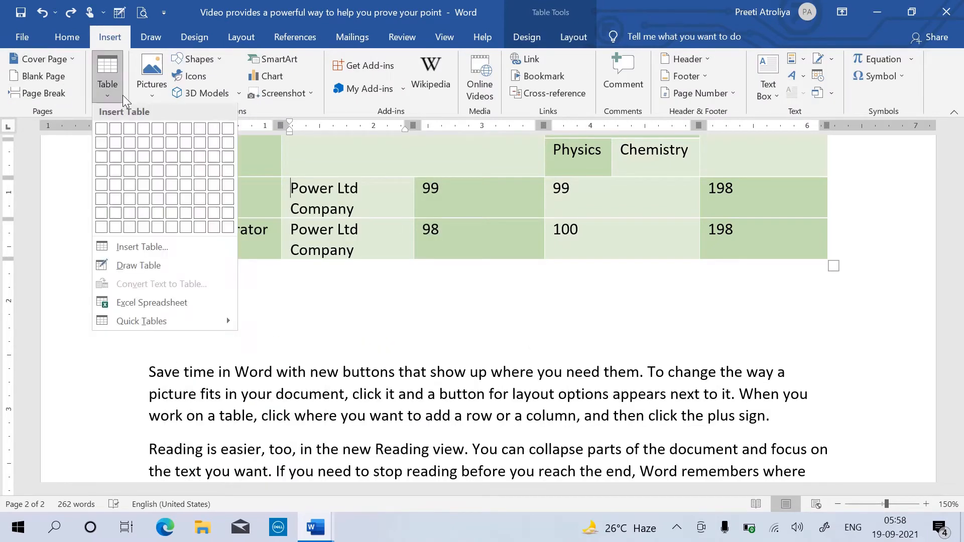
pyautogui.click(129, 309)
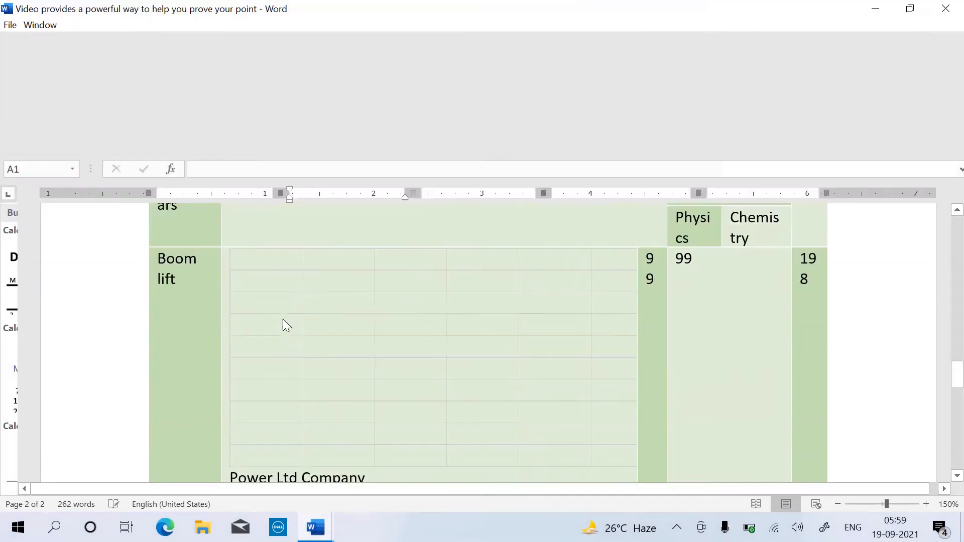
pyautogui.moveTo(958, 374)
pyautogui.mouseDown()
pyautogui.moveTo(956, 382)
pyautogui.moveTo(956, 347)
pyautogui.moveTo(956, 416)
pyautogui.moveTo(953, 384)
pyautogui.mouseUp()
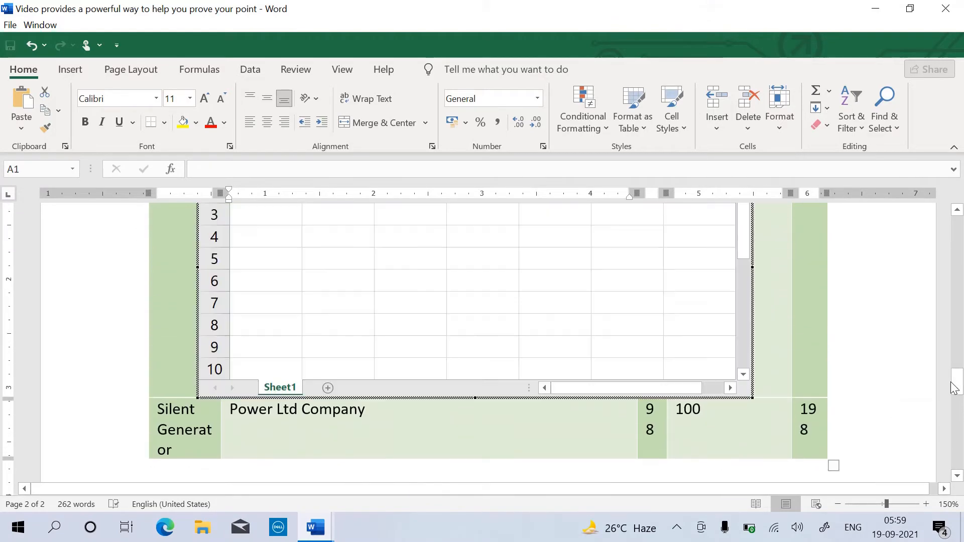
pyautogui.click(951, 382)
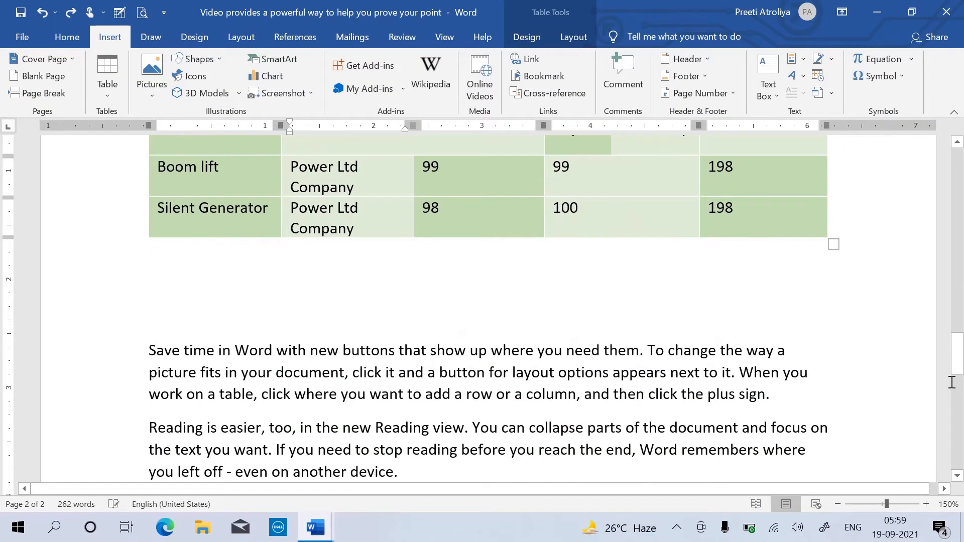
# - Insert an Excel spreadsheet in the empty paragraph below the Time Table
pyautogui.click(259, 285)
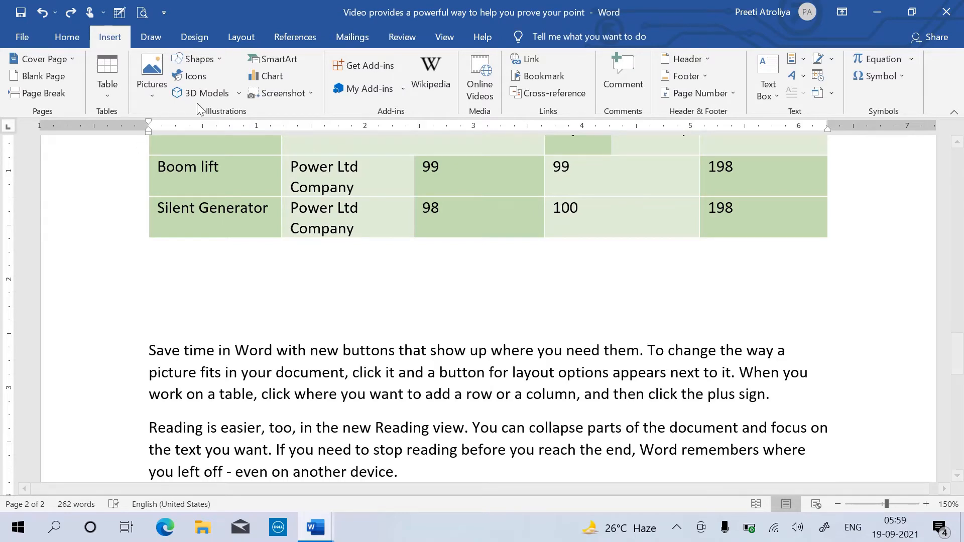
pyautogui.click(111, 86)
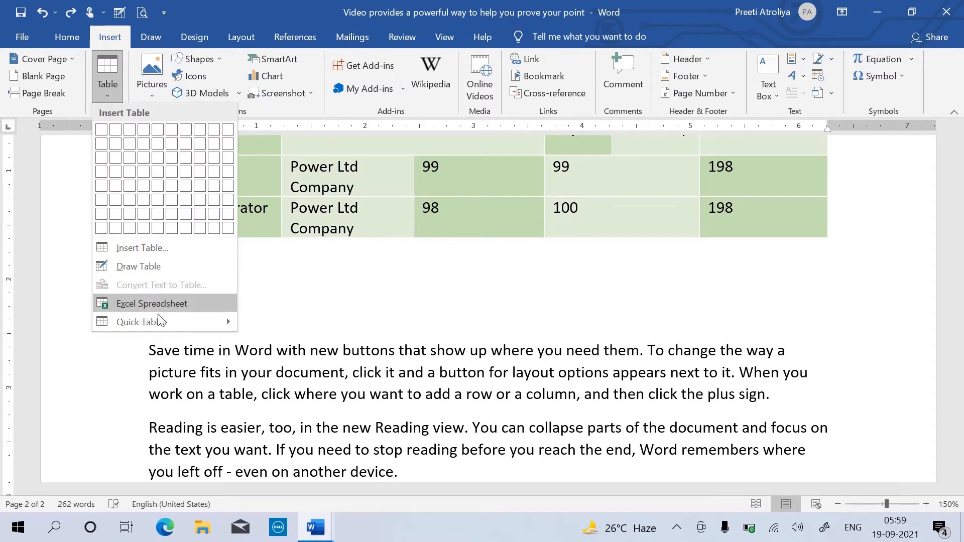
pyautogui.click(156, 304)
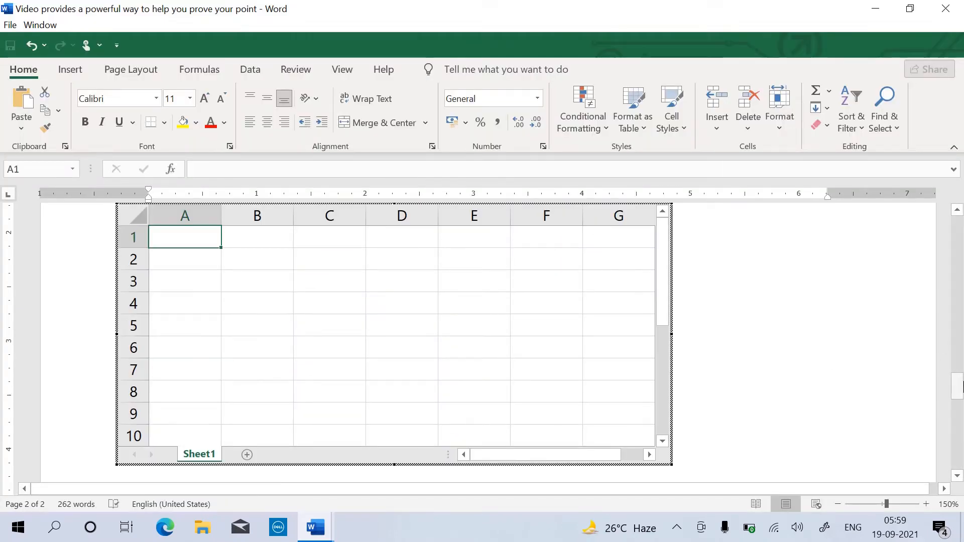
pyautogui.moveTo(960, 389)
pyautogui.mouseDown()
pyautogui.moveTo(960, 375)
pyautogui.moveTo(960, 389)
pyautogui.mouseUp()
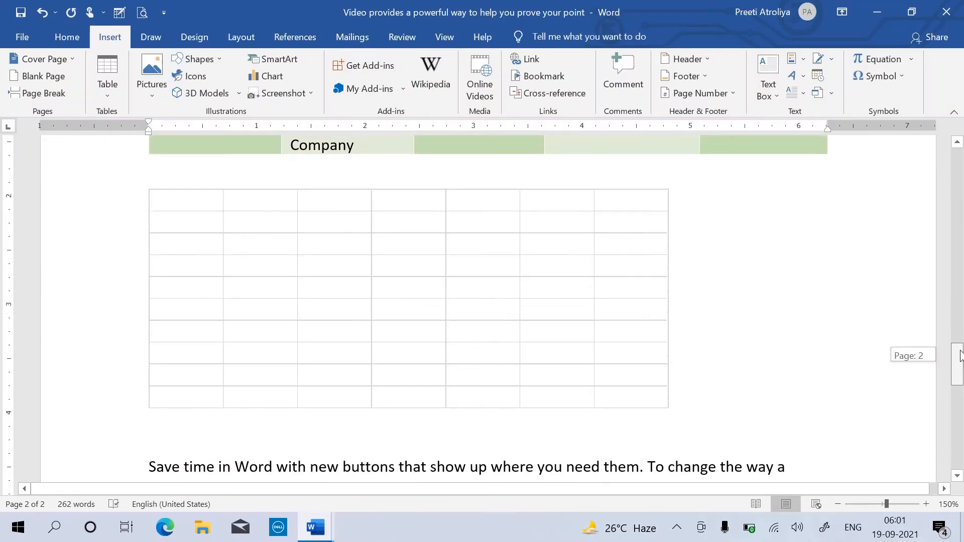
pyautogui.moveTo(959, 356); pyautogui.dragTo(959, 346)
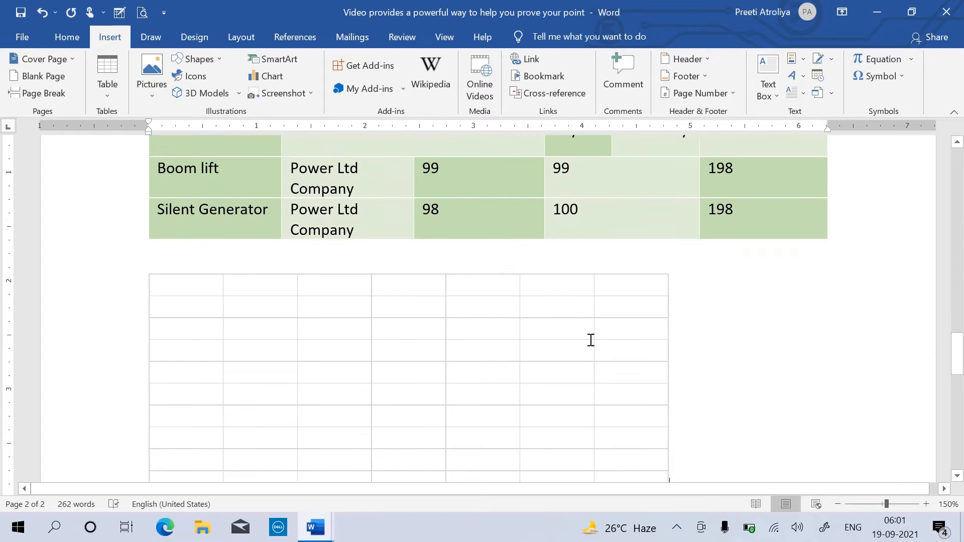
# - Open the embedded Excel sheet for editing and enter 12, 13 and 14 in cells A2 to A4
pyautogui.doubleClick(560, 339)
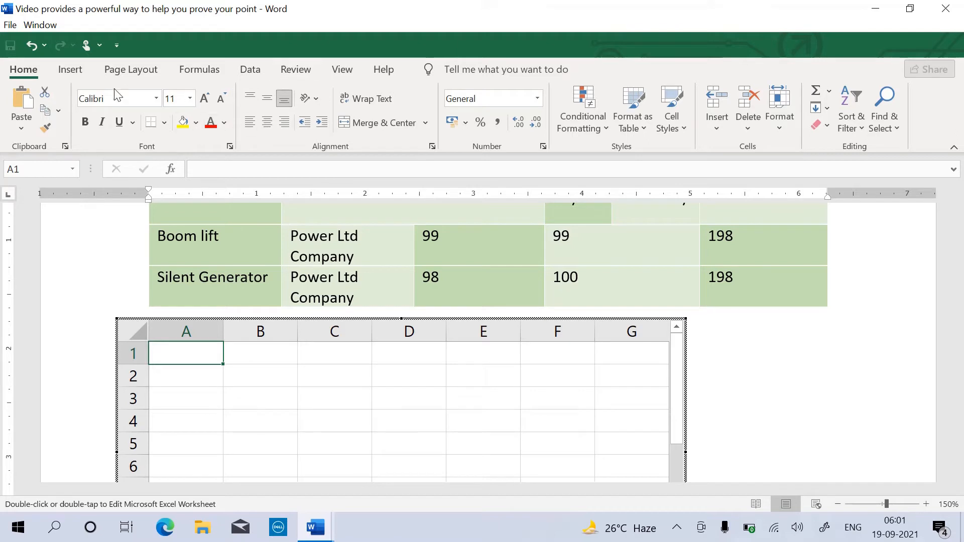
pyautogui.click(343, 70)
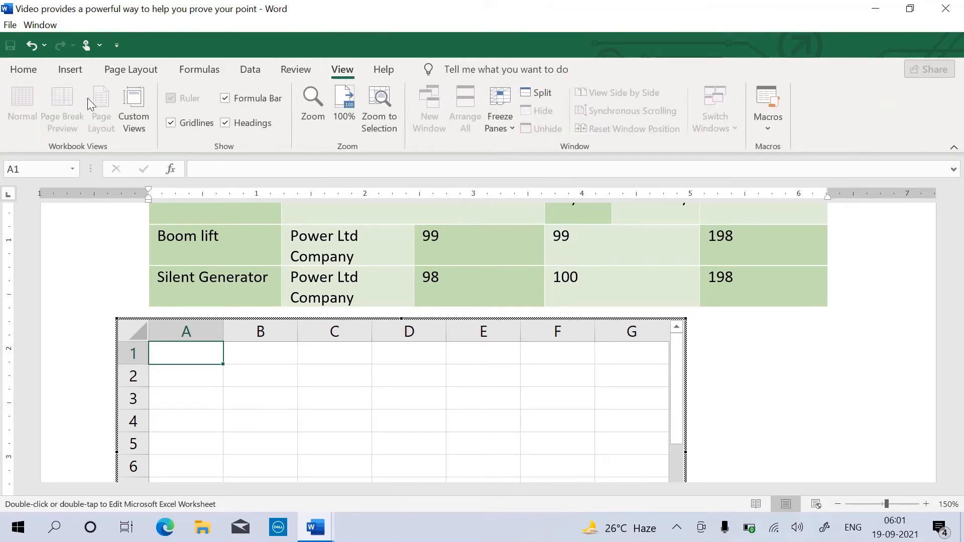
pyautogui.click(199, 69)
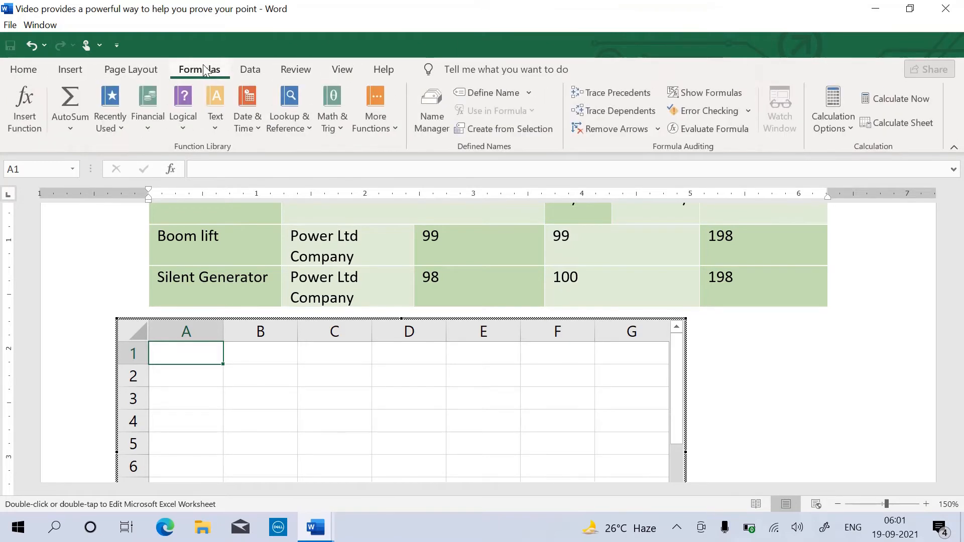
pyautogui.click(70, 69)
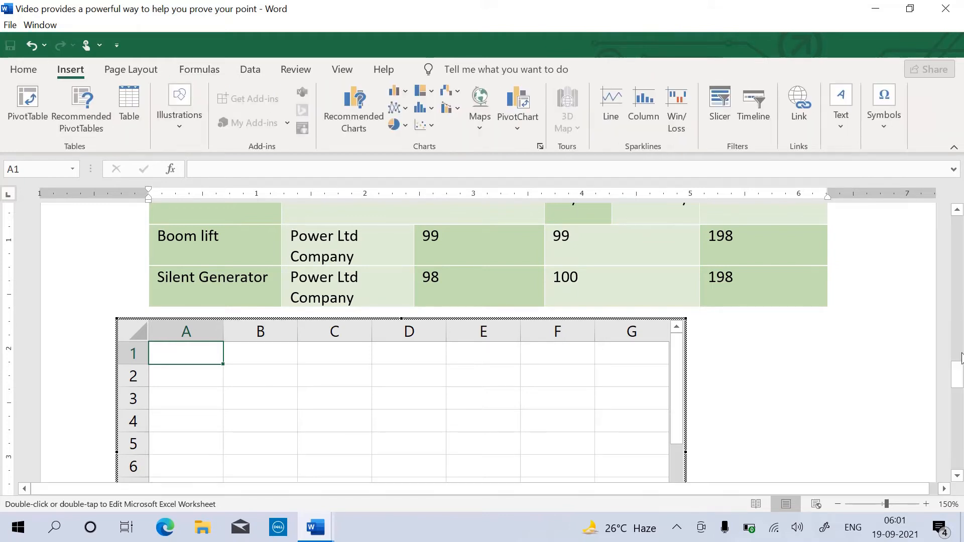
pyautogui.click(196, 377)
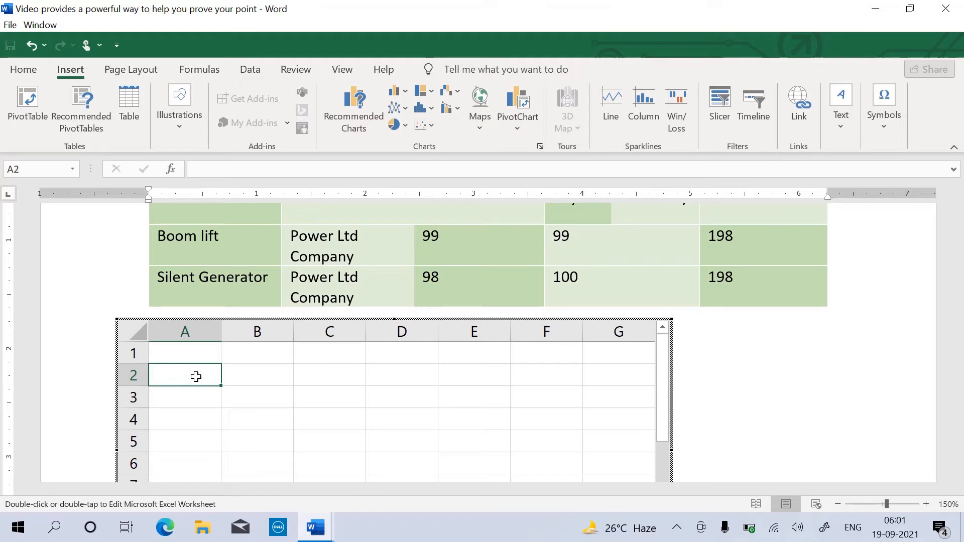
pyautogui.write('12')
pyautogui.press('Return')
pyautogui.write('13')
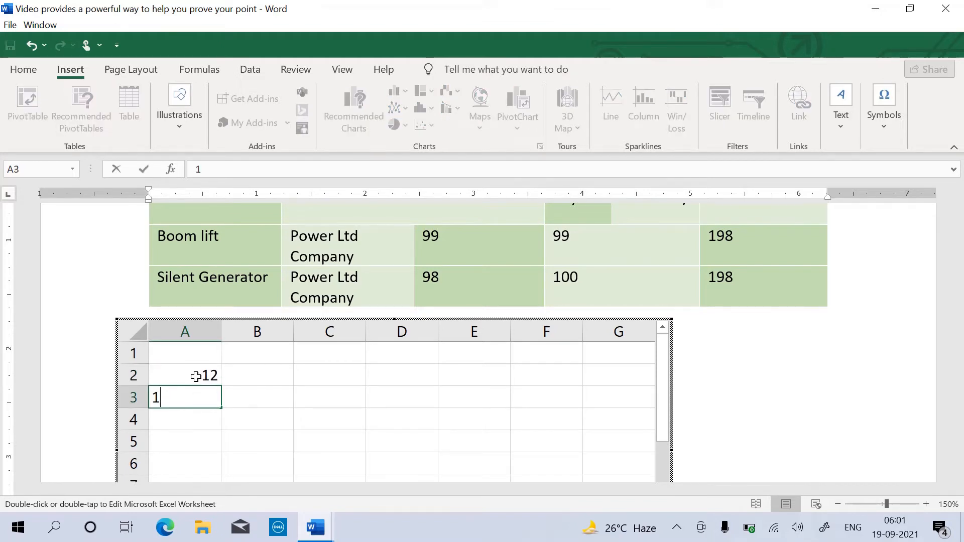
pyautogui.press('Return')
pyautogui.write('14')
pyautogui.press('Return')
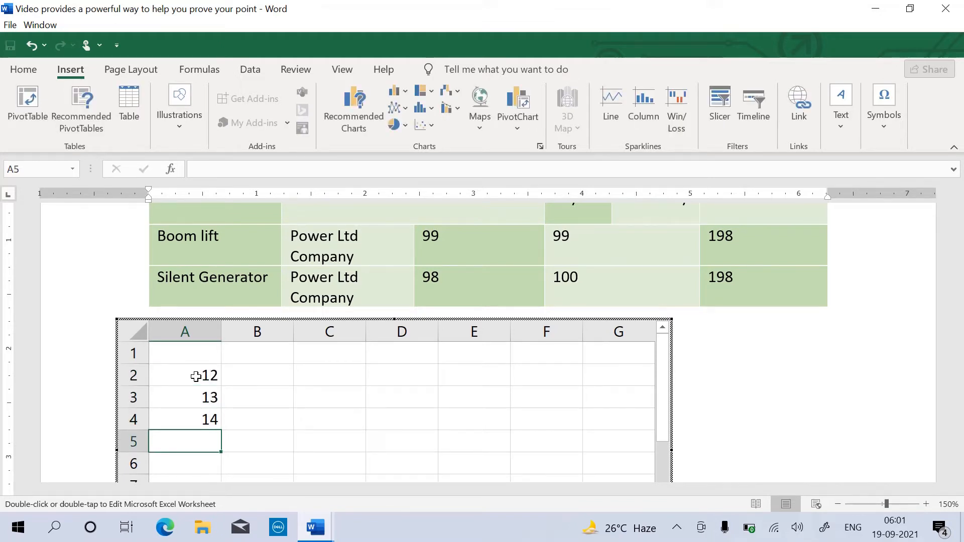
# - Add up A2:A4 in cell A5 with AutoSum and return to the Word document
pyautogui.click(199, 71)
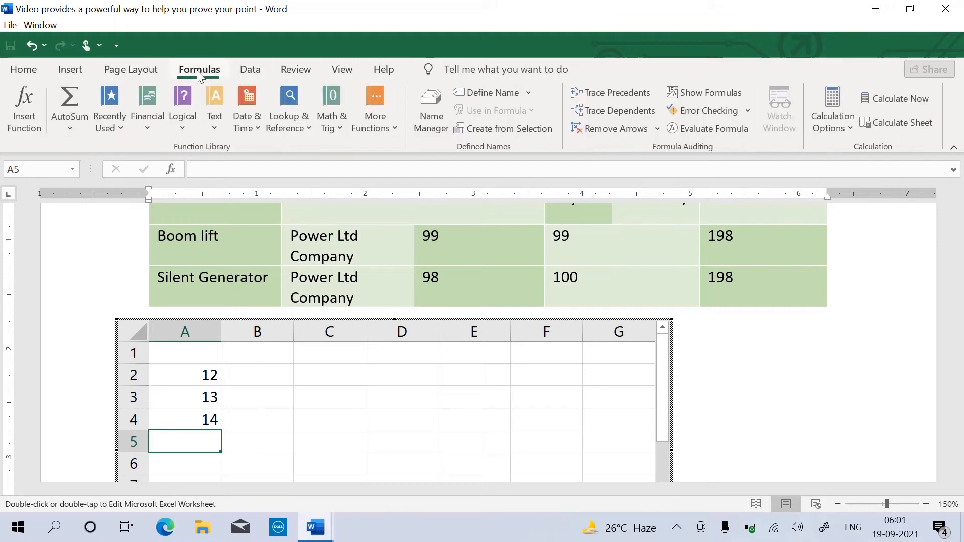
pyautogui.click(64, 103)
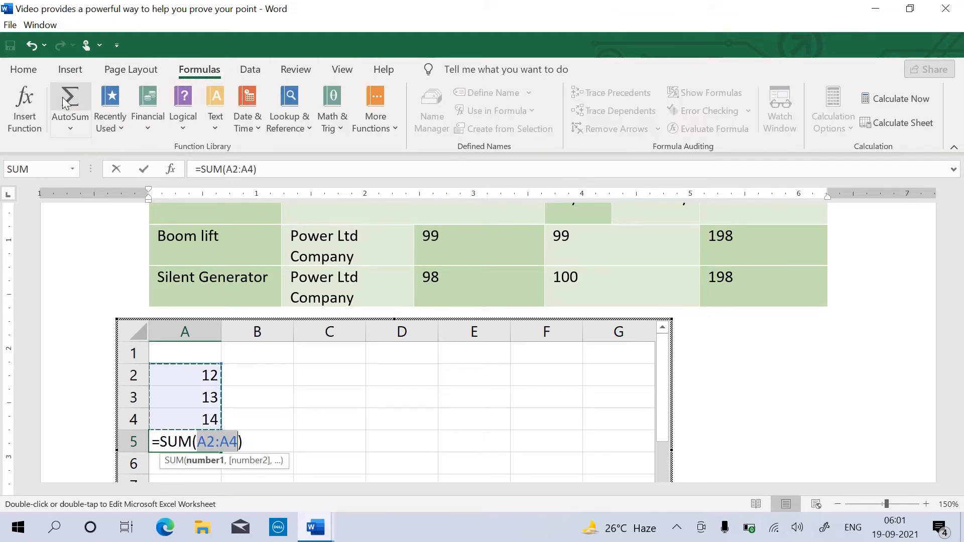
pyautogui.press('Return')
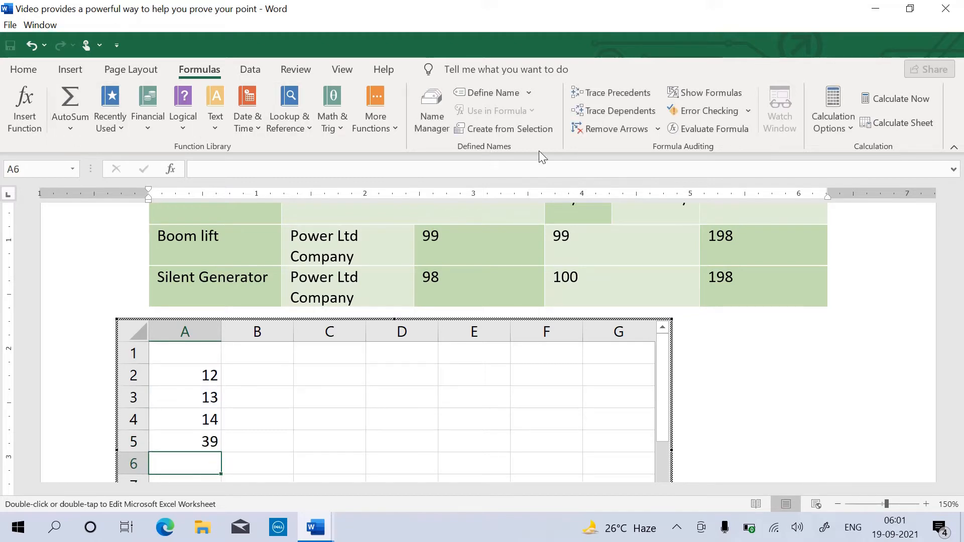
pyautogui.click(837, 387)
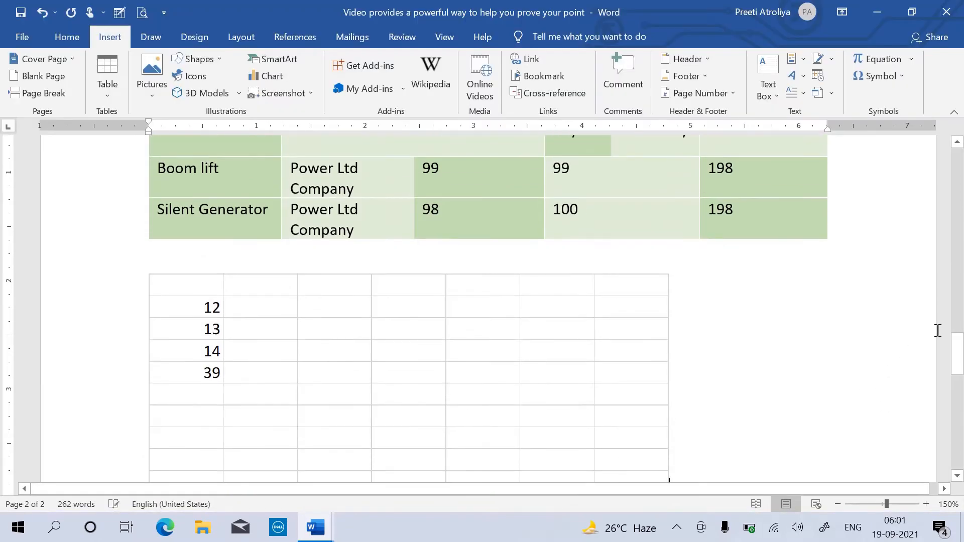
# - Shrink the embedded spreadsheet proportionally from its lower corner to about 4.3" wide
pyautogui.moveTo(958, 351); pyautogui.dragTo(960, 365)
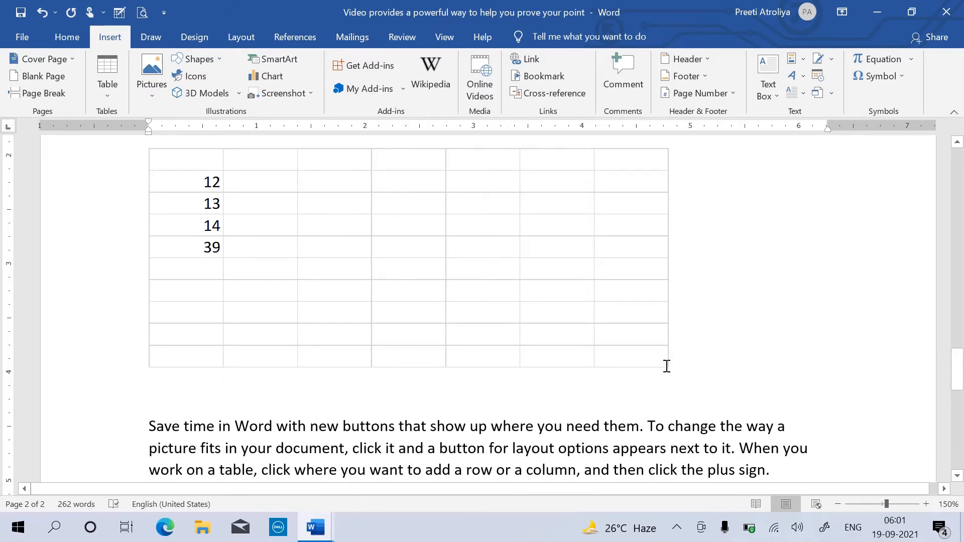
pyautogui.click(245, 180)
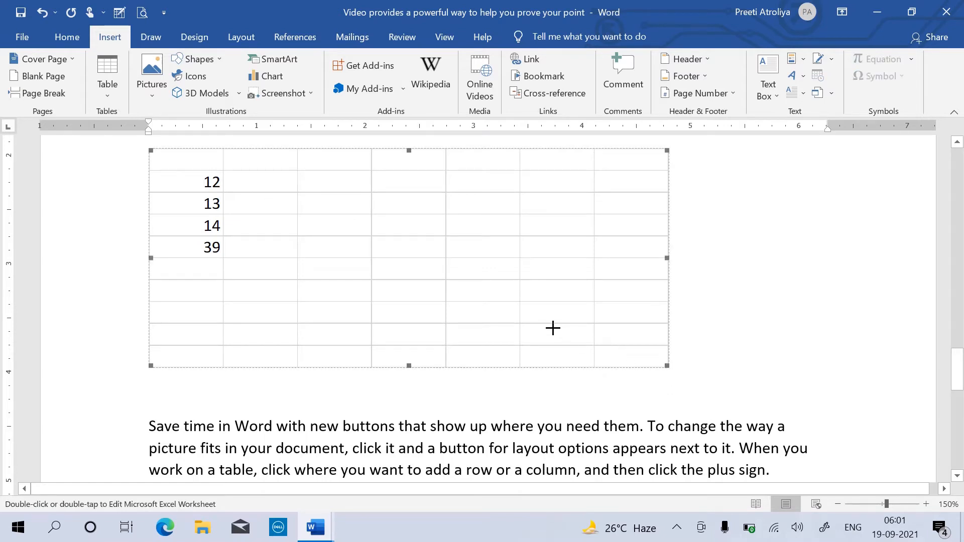
pyautogui.moveTo(553, 328); pyautogui.dragTo(597, 343)
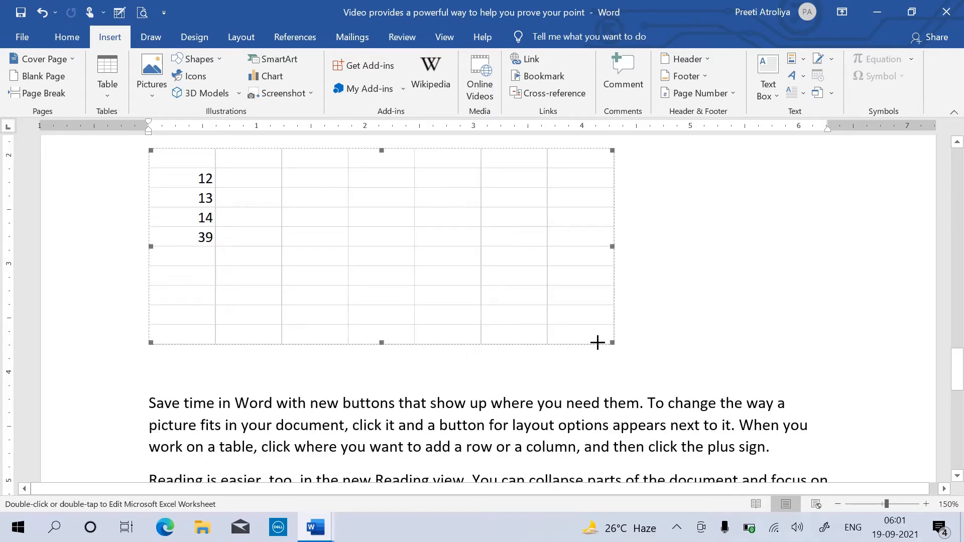
# - Apply All Borders to cells A2:A5 of the embedded spreadsheet and return to the document
pyautogui.doubleClick(264, 221)
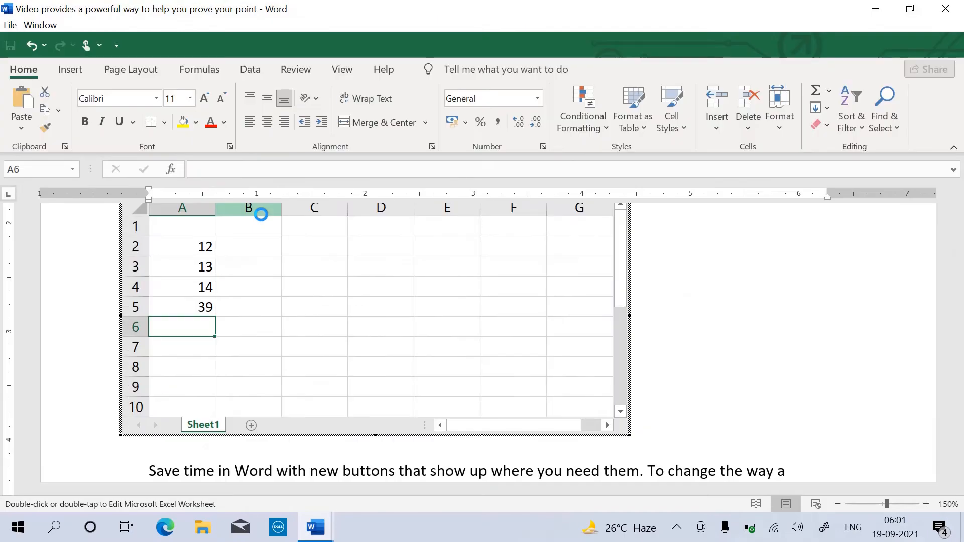
pyautogui.moveTo(165, 239); pyautogui.dragTo(208, 307)
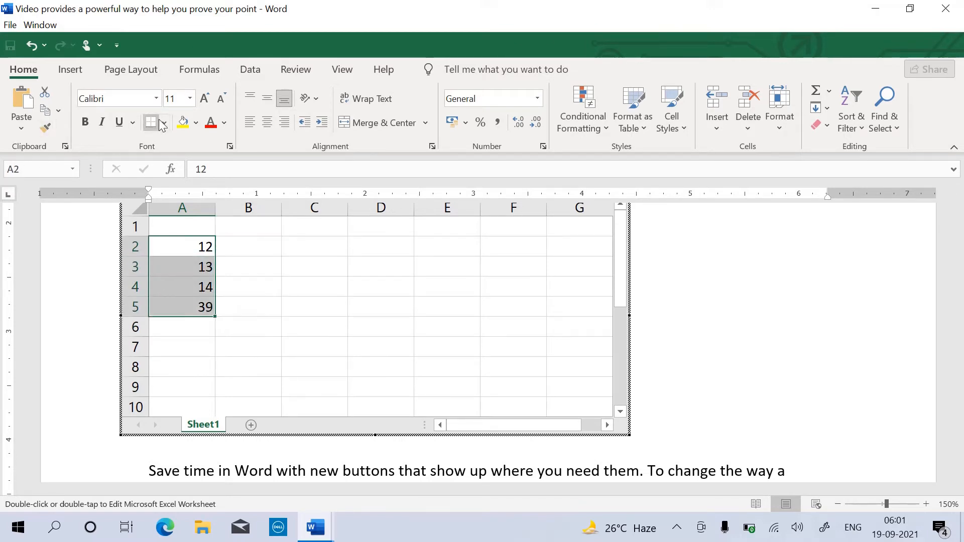
pyautogui.click(163, 124)
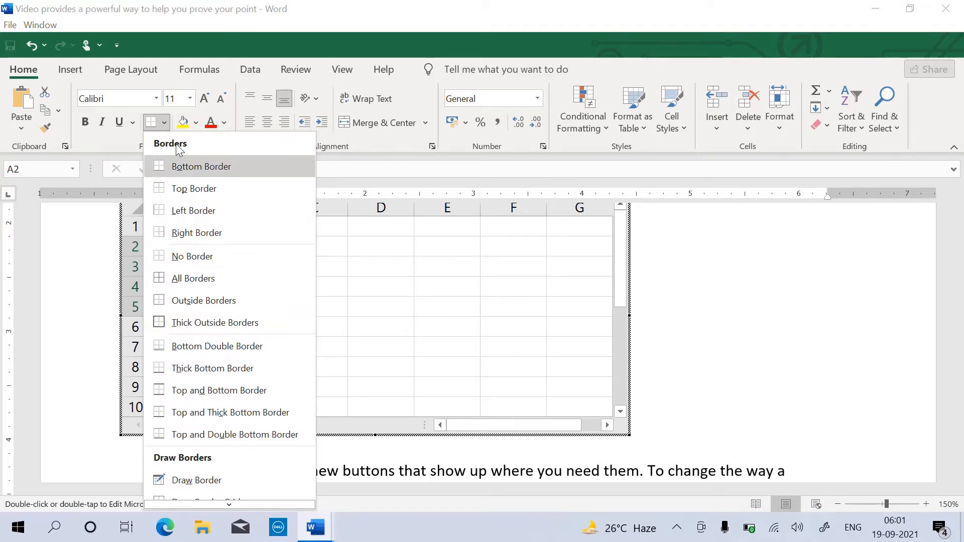
pyautogui.click(198, 282)
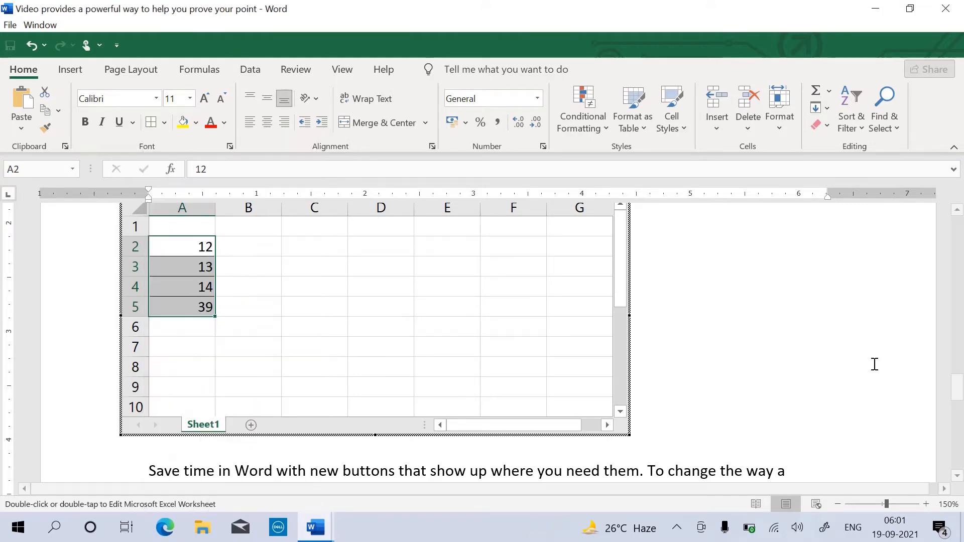
pyautogui.click(829, 364)
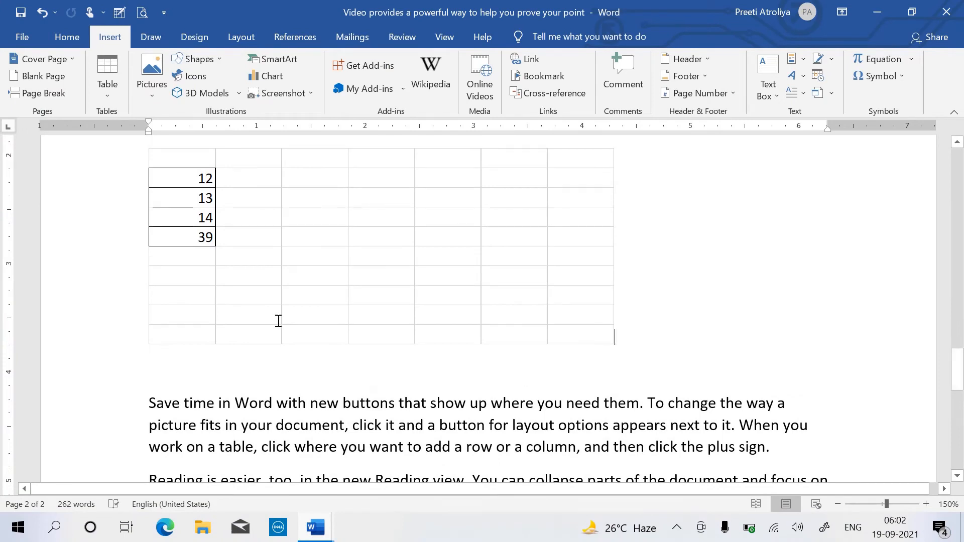
pyautogui.click(341, 212)
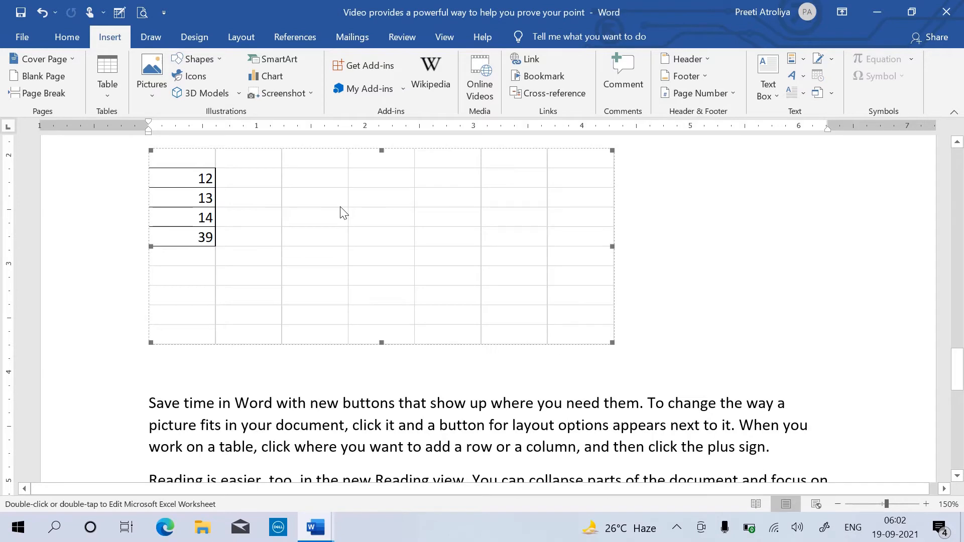
# - Insert the built-in Double Table quick table with the Greek alphabet below the embedded spreadsheet
pyautogui.moveTo(960, 382); pyautogui.dragTo(960, 370)
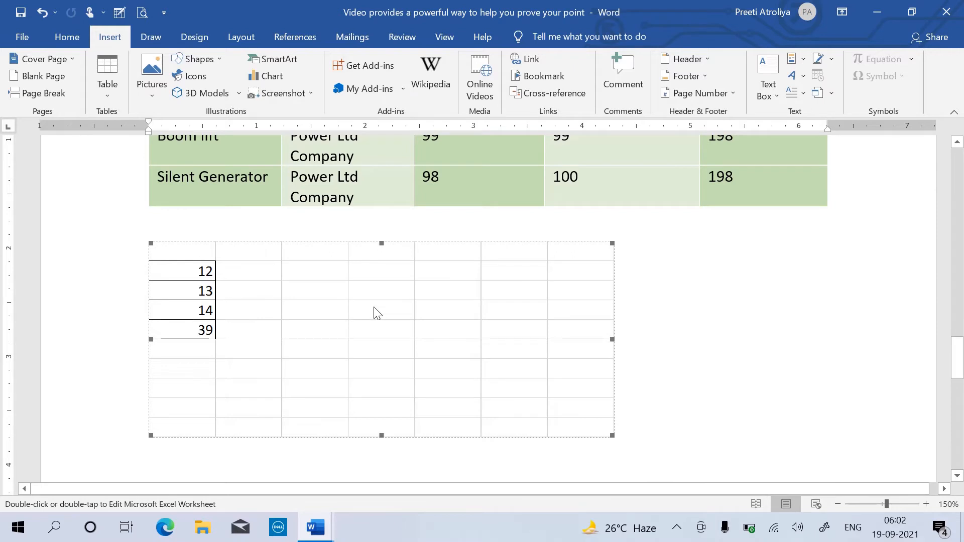
pyautogui.click(680, 364)
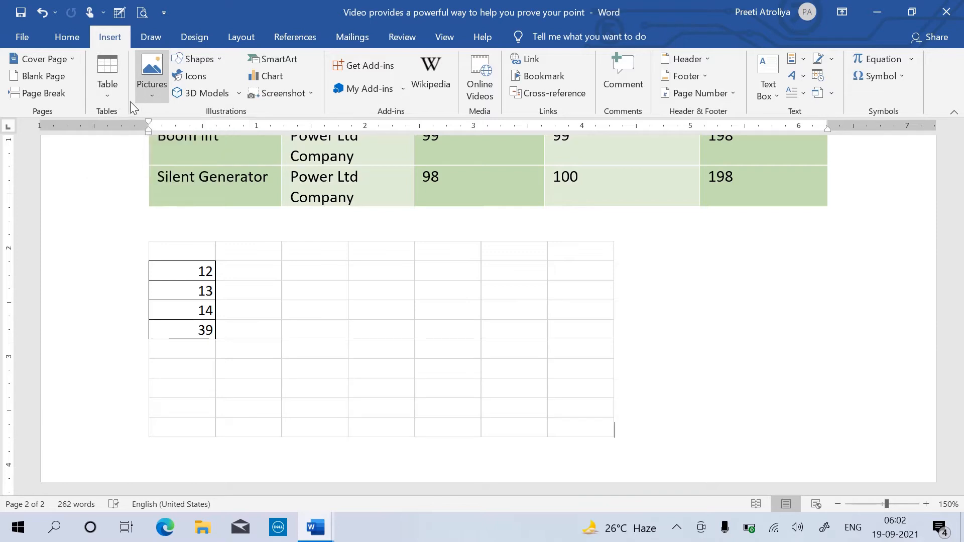
pyautogui.click(107, 80)
pyautogui.moveTo(123, 324)
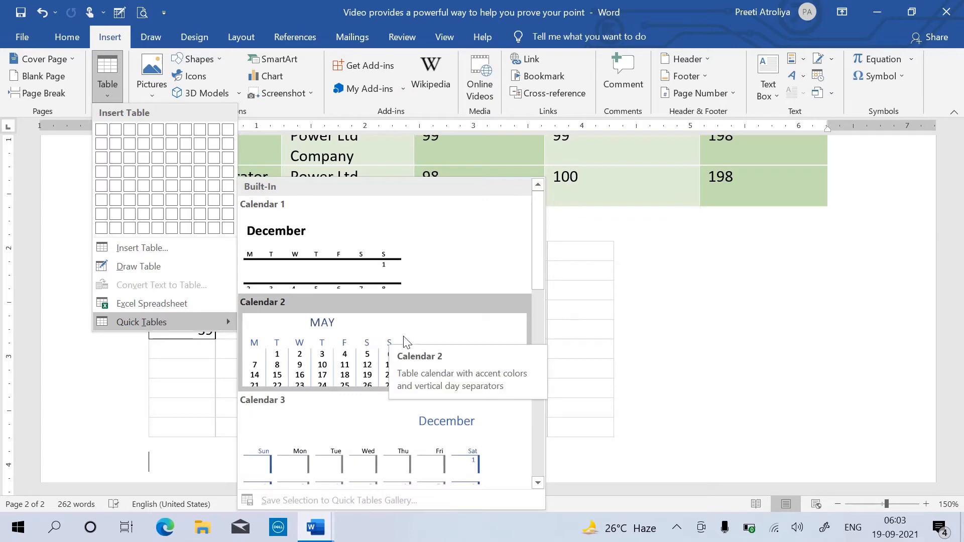
pyautogui.scroll(-3, 539, 271)
pyautogui.moveTo(538, 309); pyautogui.dragTo(533, 352)
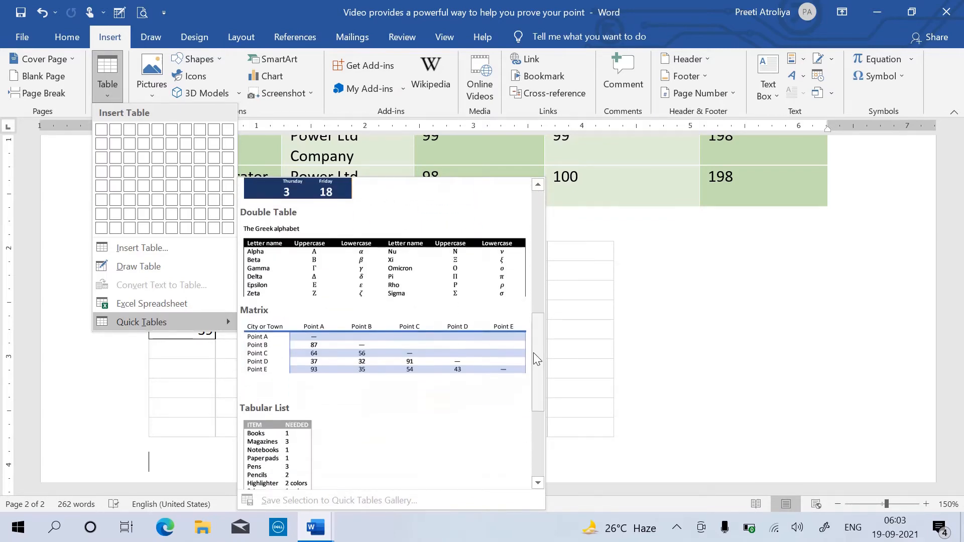
pyautogui.click(357, 304)
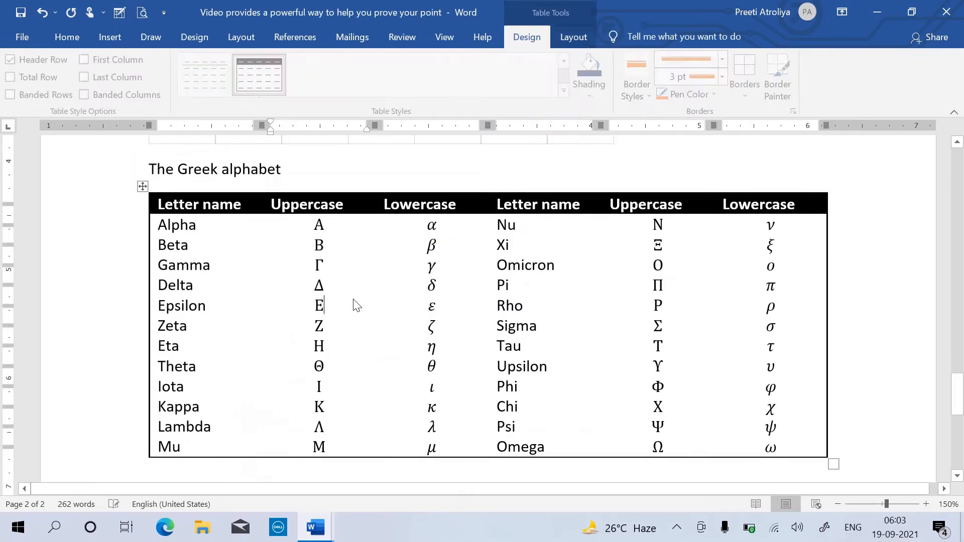
pyautogui.moveTo(959, 384); pyautogui.dragTo(959, 309)
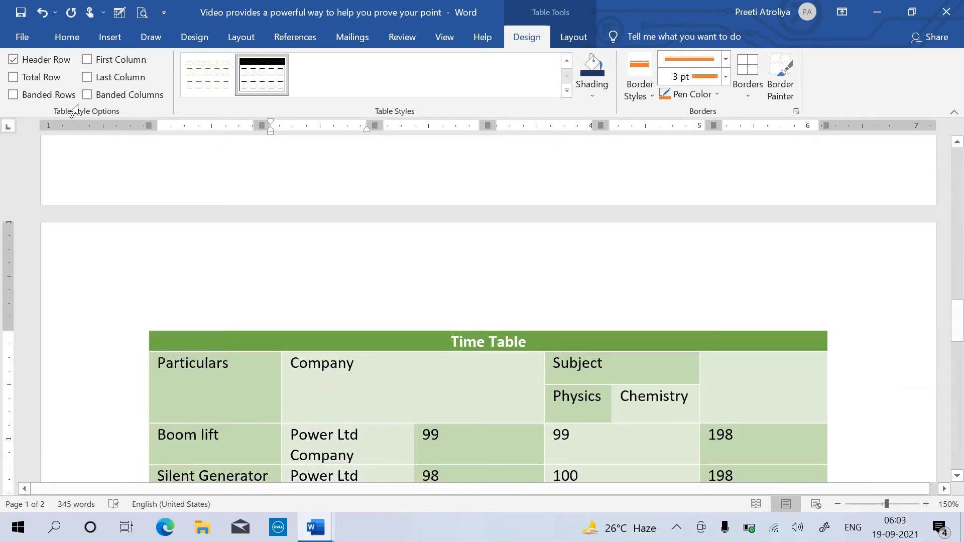
pyautogui.click(104, 43)
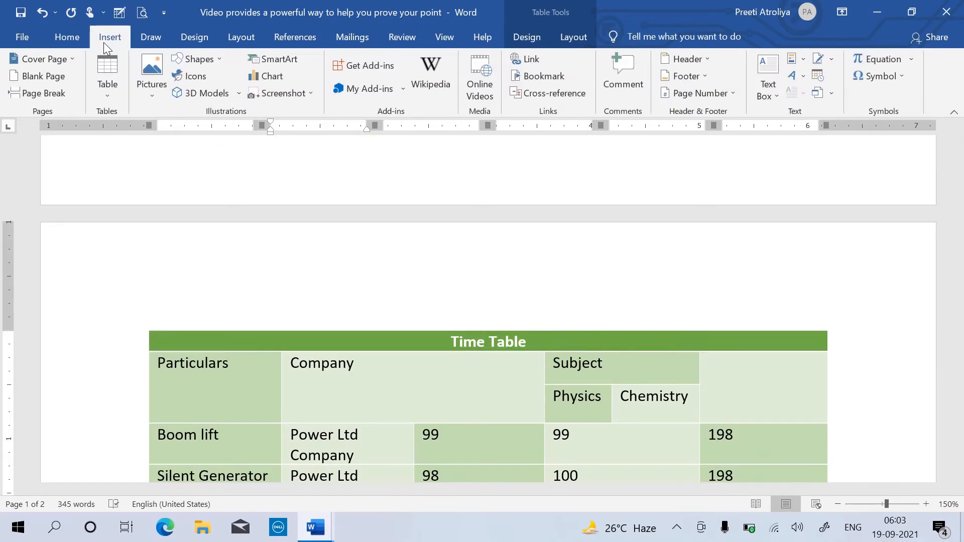
pyautogui.click(113, 92)
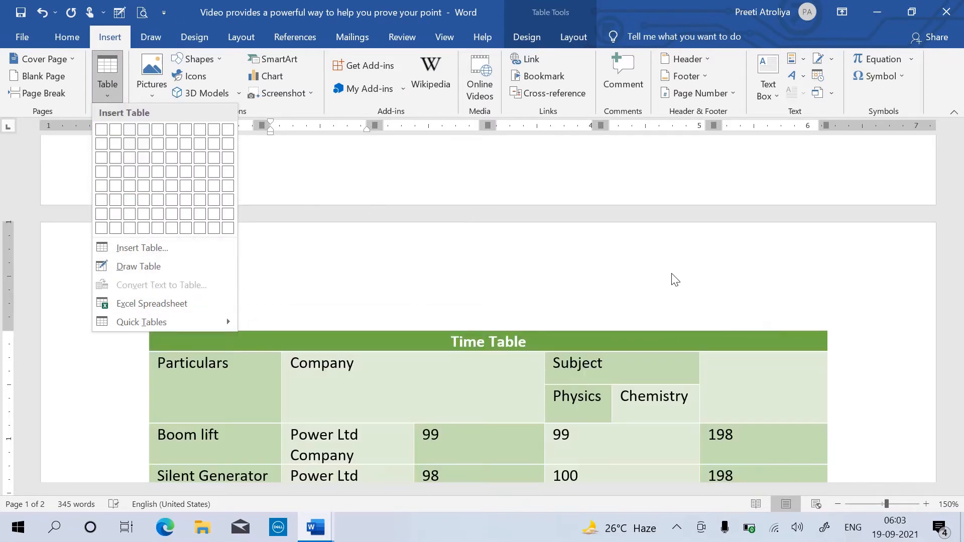
pyautogui.click(301, 262)
pyautogui.click(301, 262)
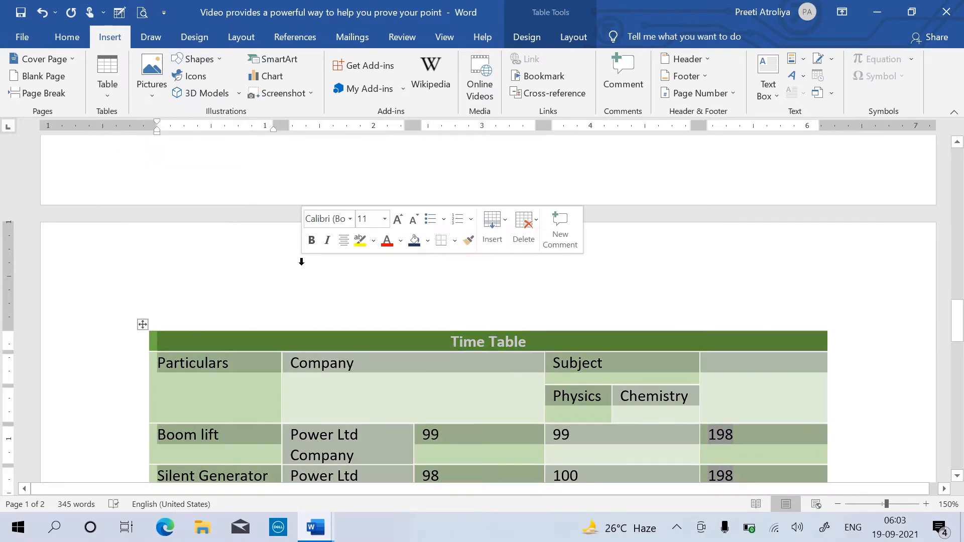
pyautogui.click(154, 85)
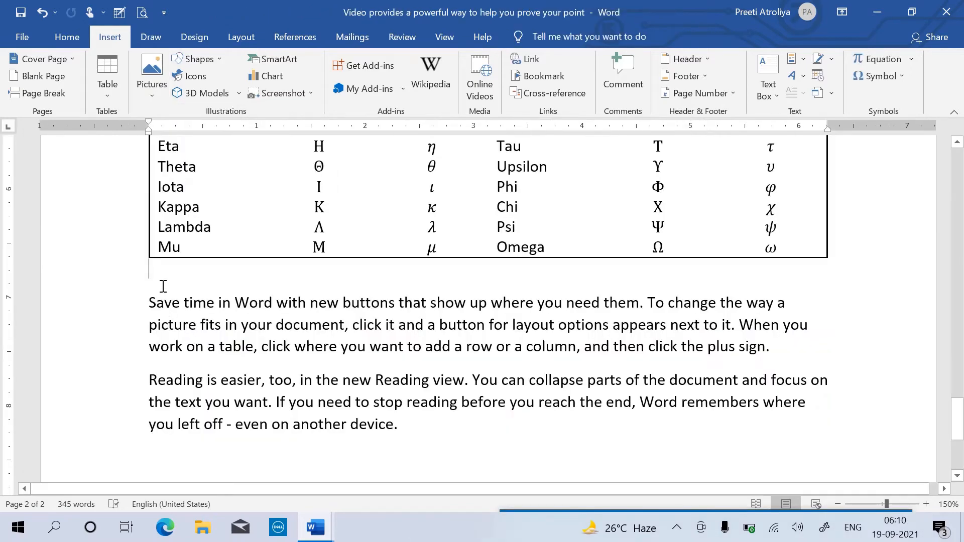
# - Insert the Lord ganesha picture from the Desktop on a new line below the Greek alphabet table
pyautogui.press('Return')
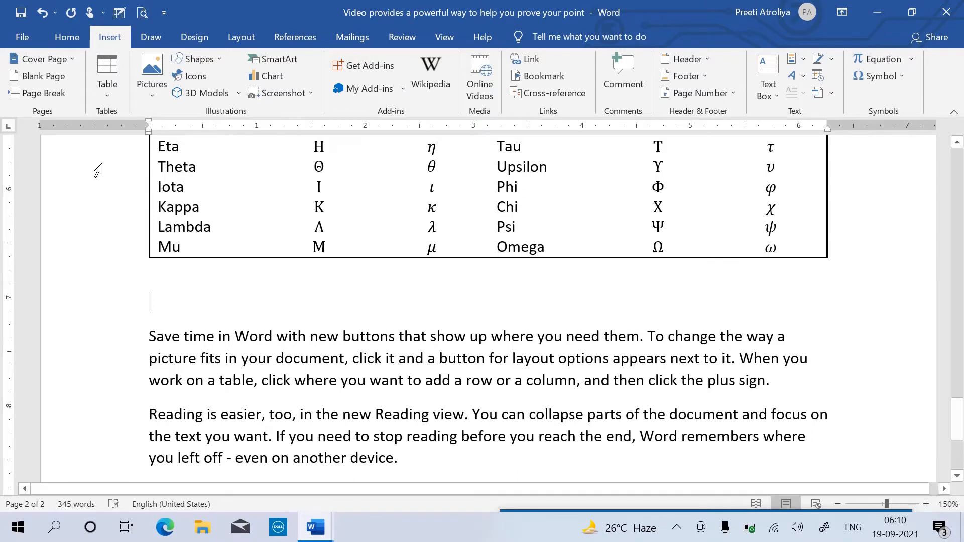
pyautogui.click(154, 83)
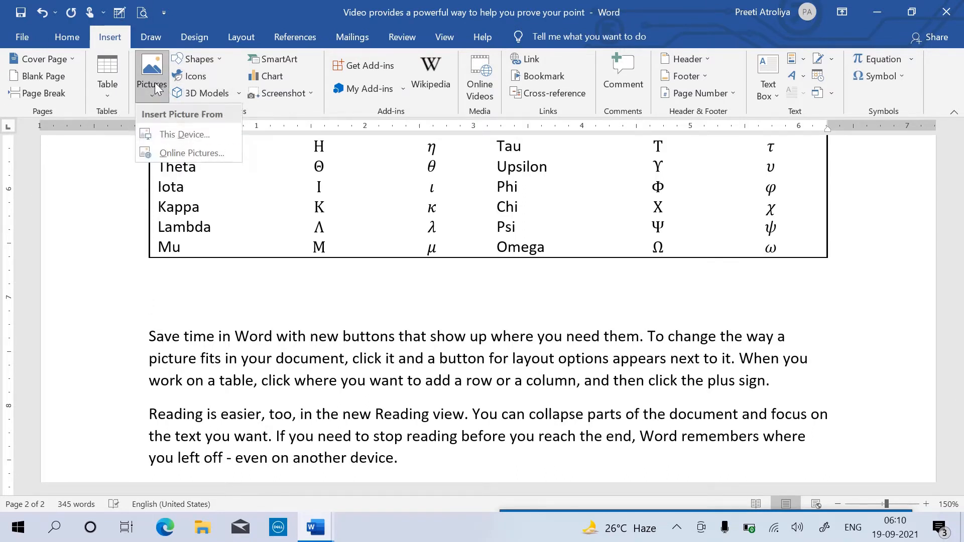
pyautogui.click(173, 134)
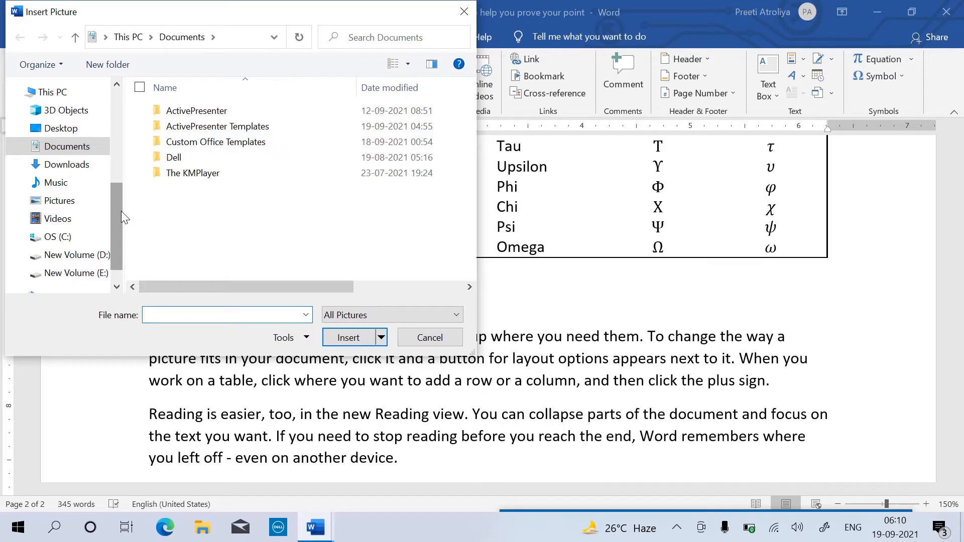
pyautogui.moveTo(117, 211); pyautogui.dragTo(116, 106)
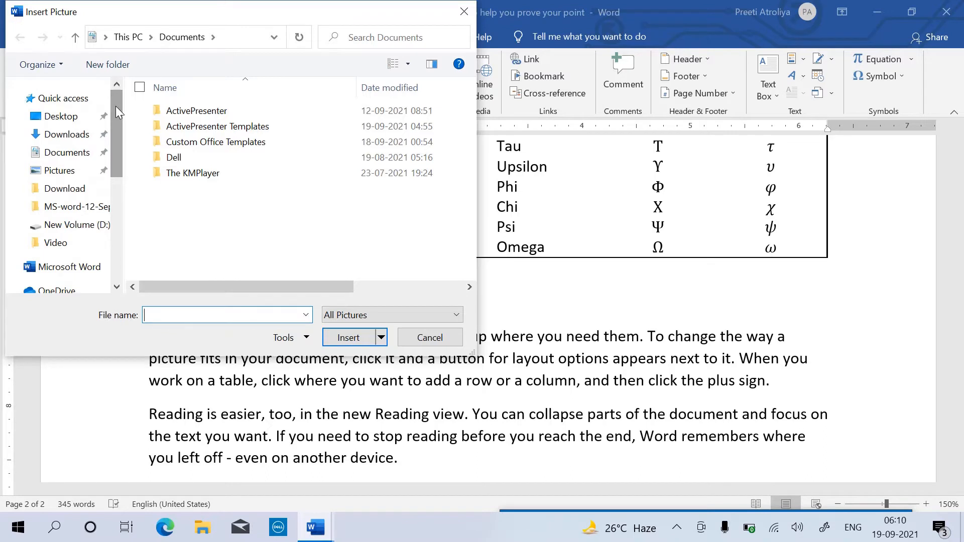
pyautogui.click(66, 119)
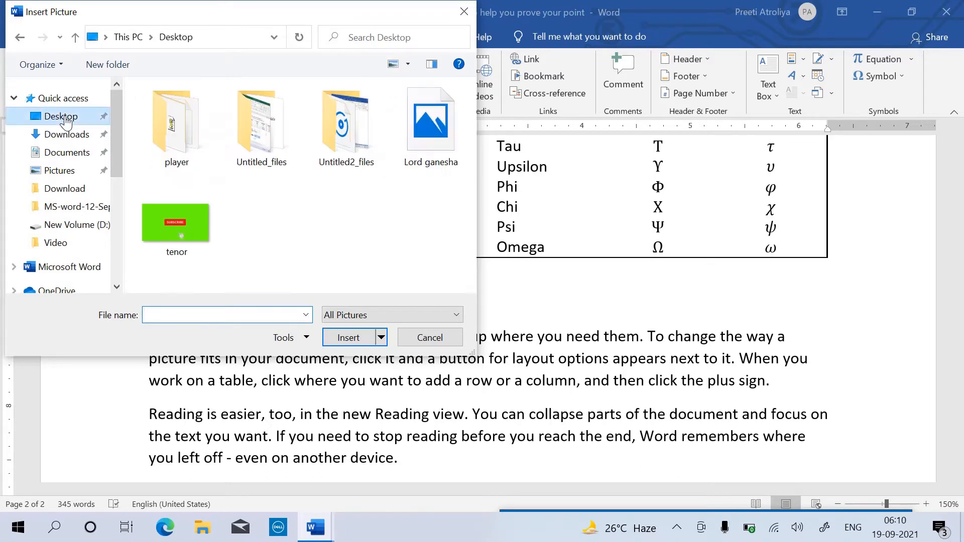
pyautogui.click(427, 145)
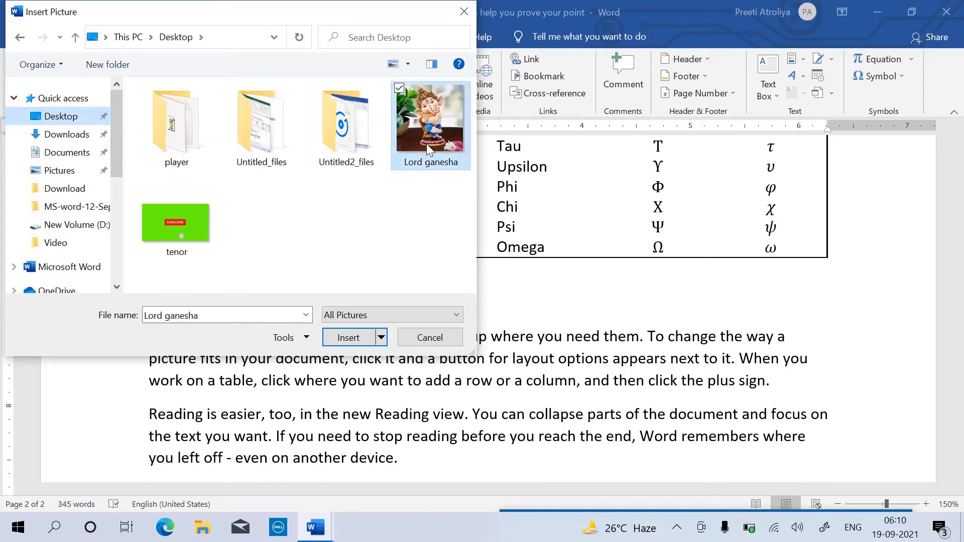
pyautogui.click(339, 342)
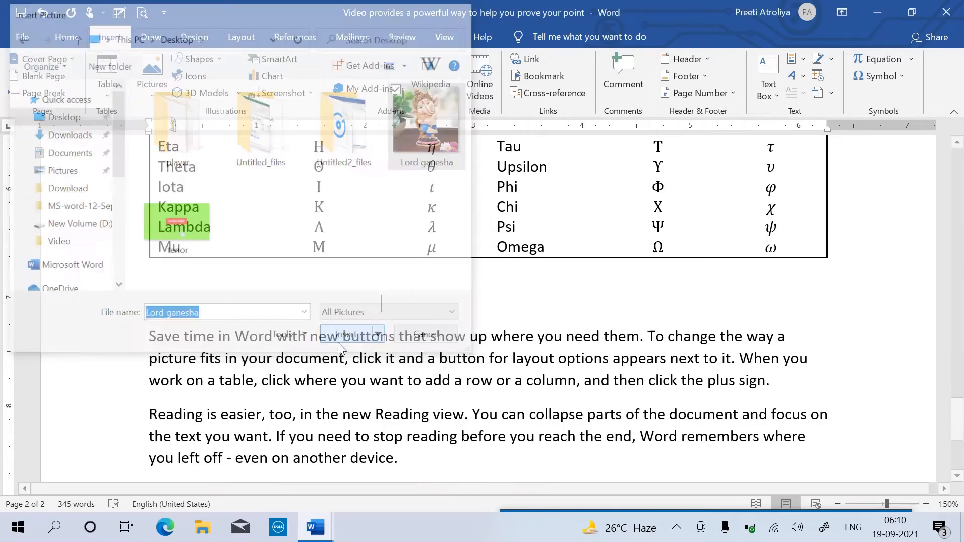
# - Shrink the inserted picture proportionally from its upper corner to about 2.91", and set its height to 2.6"
pyautogui.moveTo(957, 369); pyautogui.dragTo(582, 153)
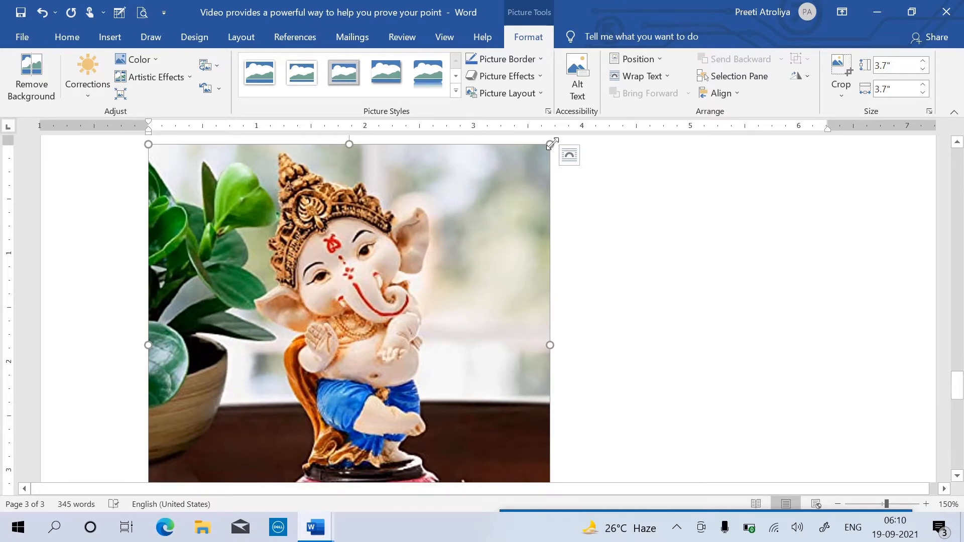
pyautogui.moveTo(552, 144); pyautogui.dragTo(381, 229)
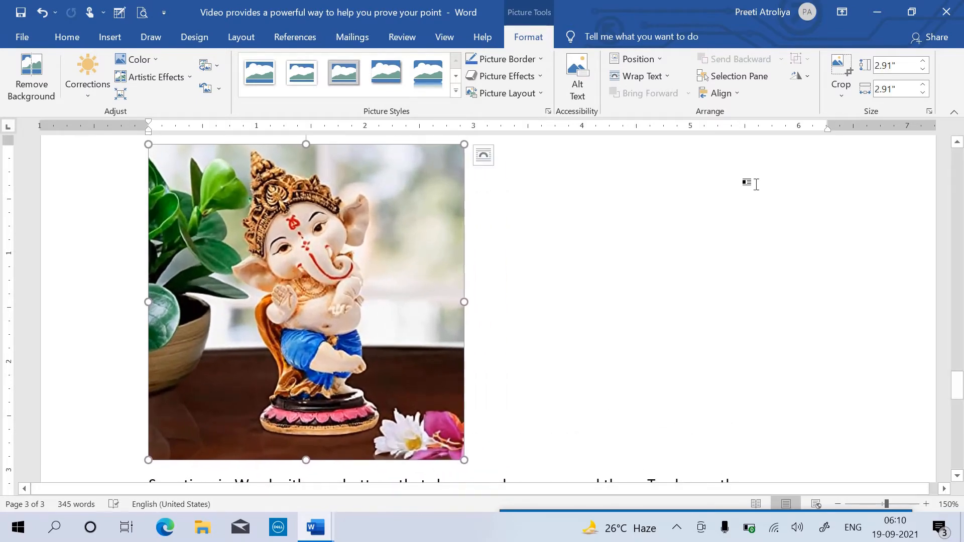
pyautogui.click(894, 66)
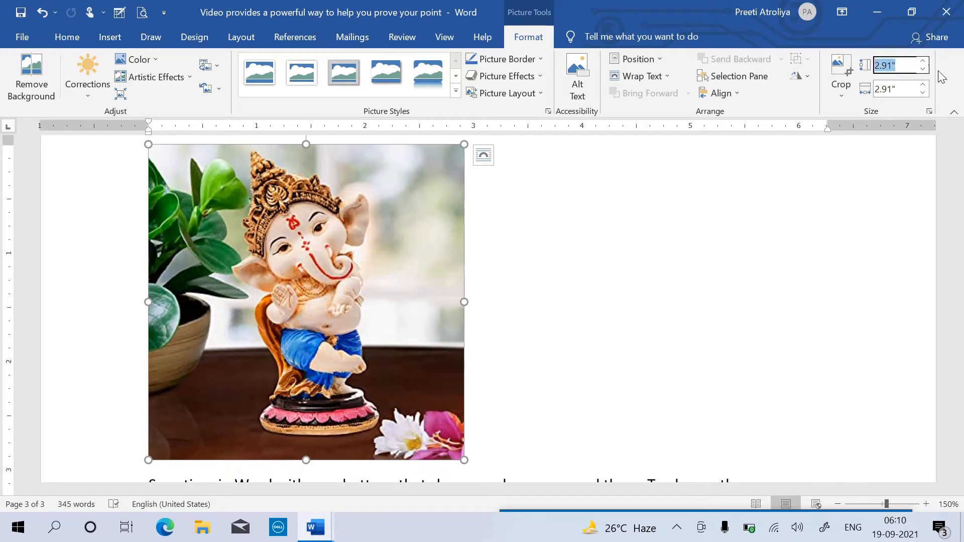
pyautogui.write('2.6')
pyautogui.press('Return')
pyautogui.scroll(-5, 926, 70)
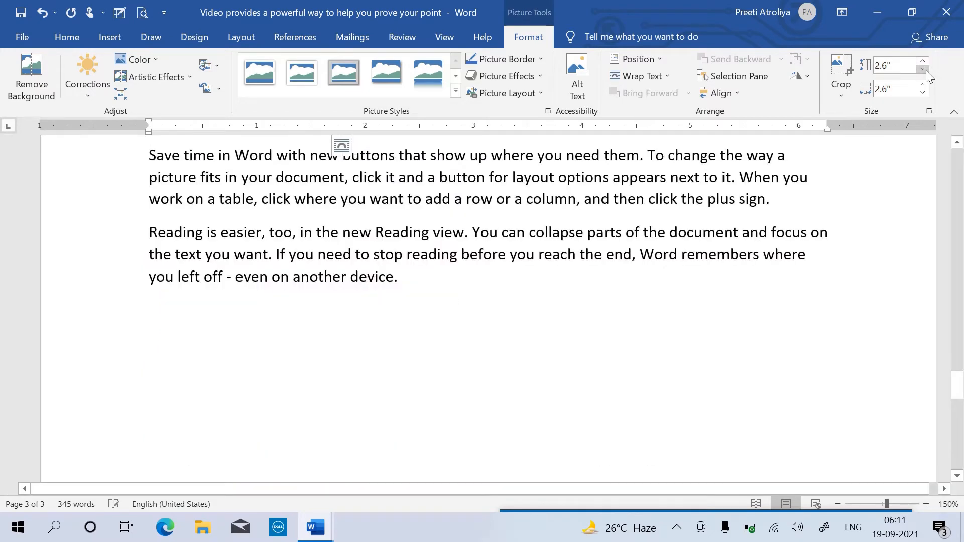
# - Reduce the picture's width stepwise to 2.2" with its proportions kept
pyautogui.moveTo(958, 385); pyautogui.dragTo(956, 327)
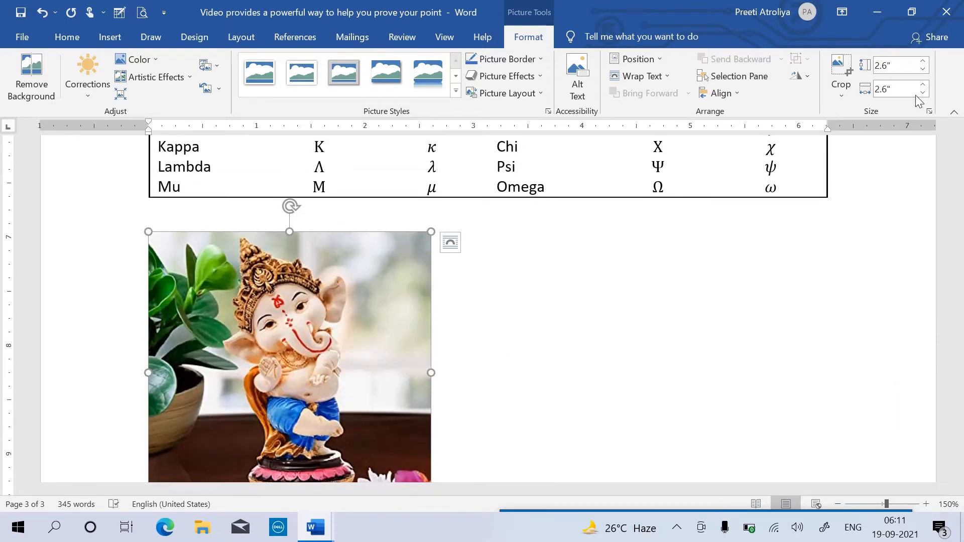
pyautogui.click(922, 93)
pyautogui.click(921, 93)
pyautogui.click(921, 94)
pyautogui.click(922, 93)
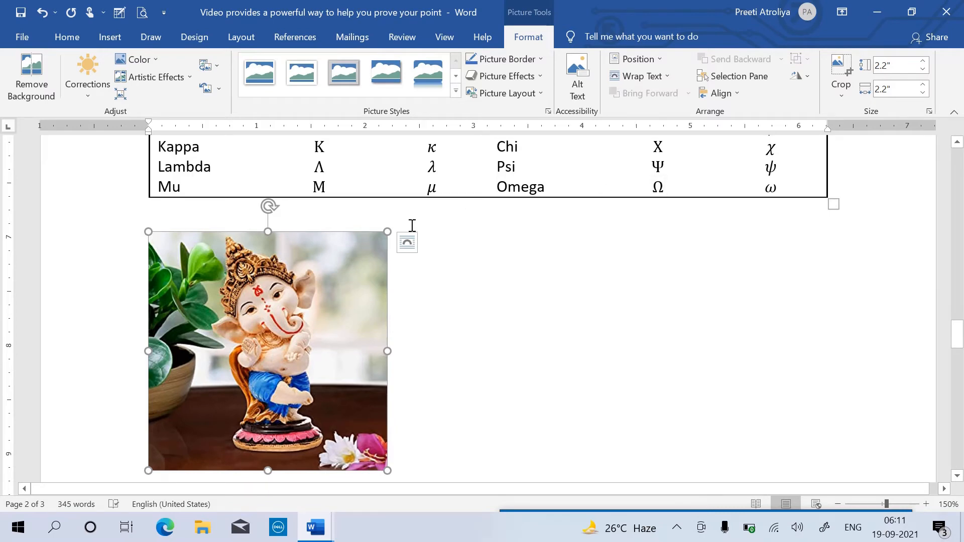
# - Enlarge the picture proportionally from its upper right corner to about 2.84"
pyautogui.moveTo(387, 231); pyautogui.dragTo(456, 228)
pyautogui.click(611, 286)
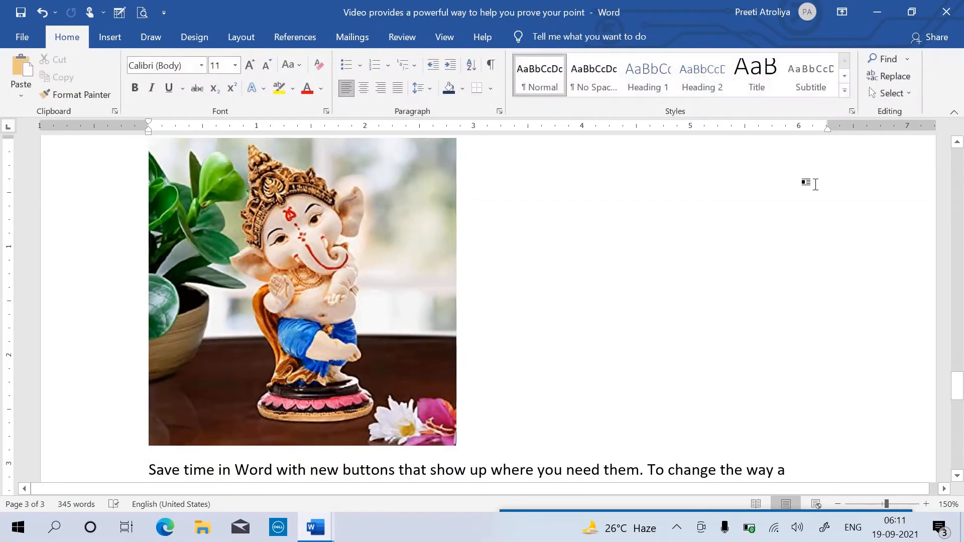
pyautogui.scroll(3, 760, 325)
pyautogui.scroll(-1, 761, 326)
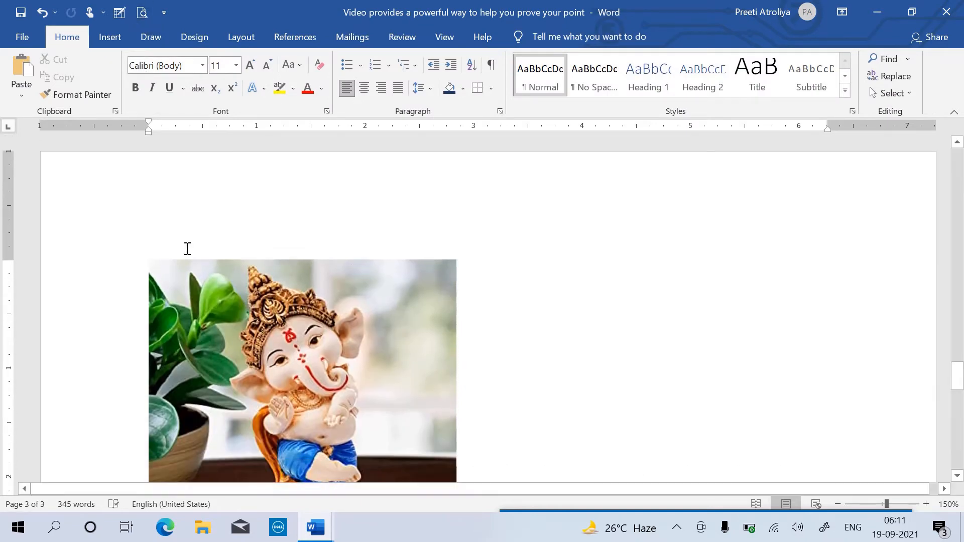
pyautogui.click(206, 294)
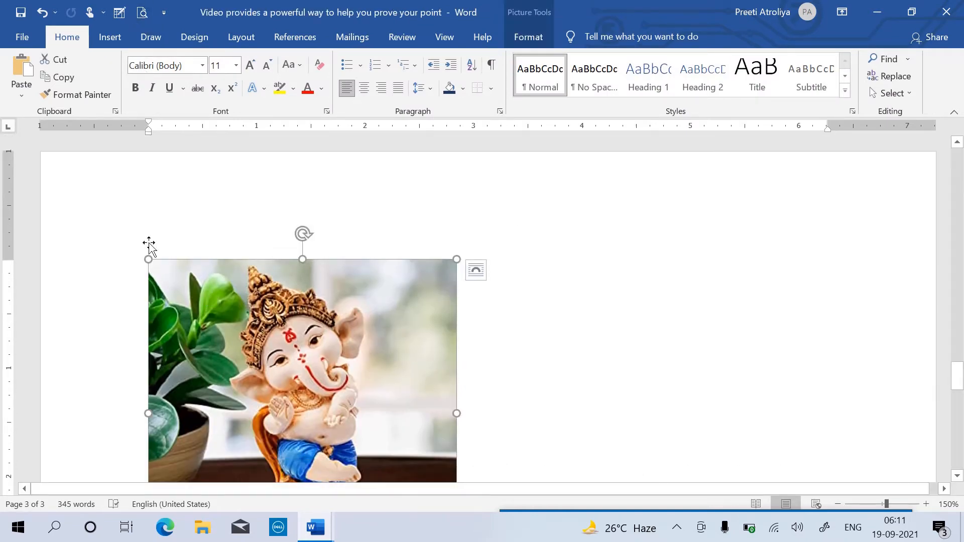
pyautogui.click(121, 41)
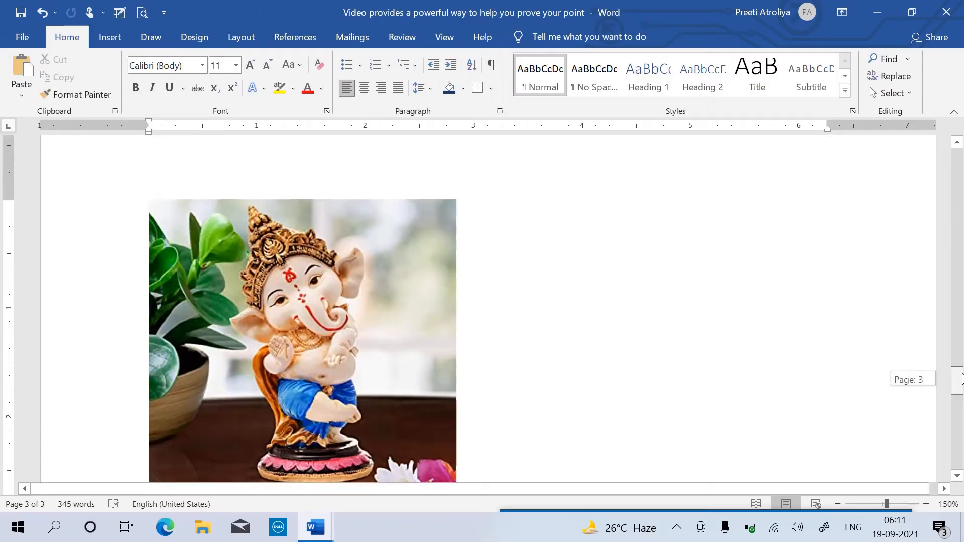
# - Crop the picture's right side to a width of about 2.13", apply the crop, and undo it
pyautogui.moveTo(962, 379); pyautogui.dragTo(962, 379)
pyautogui.click(392, 320)
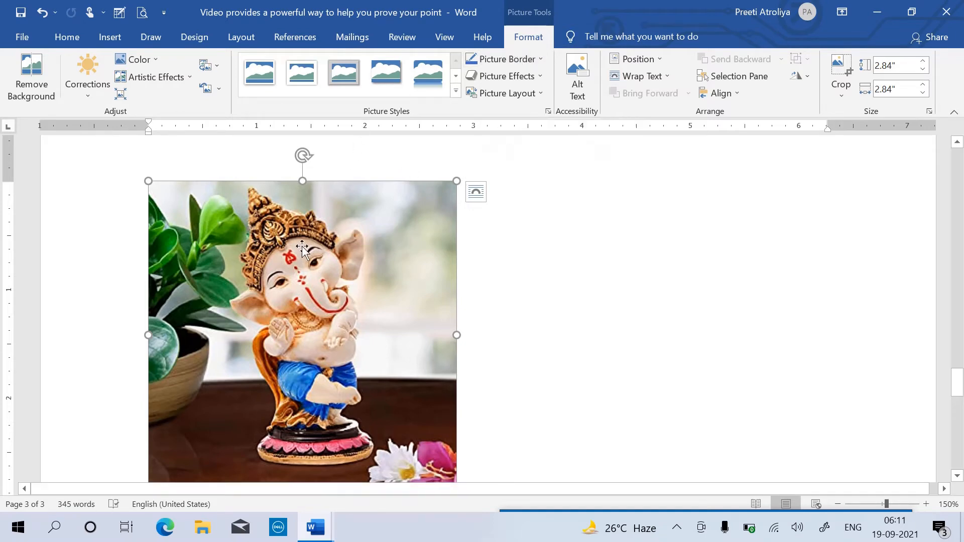
pyautogui.click(842, 70)
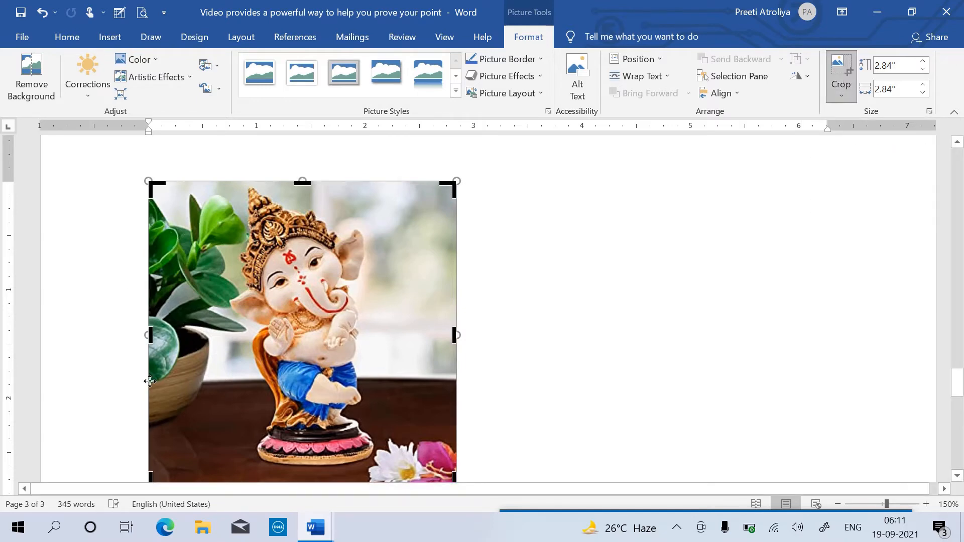
pyautogui.moveTo(955, 385); pyautogui.dragTo(957, 388)
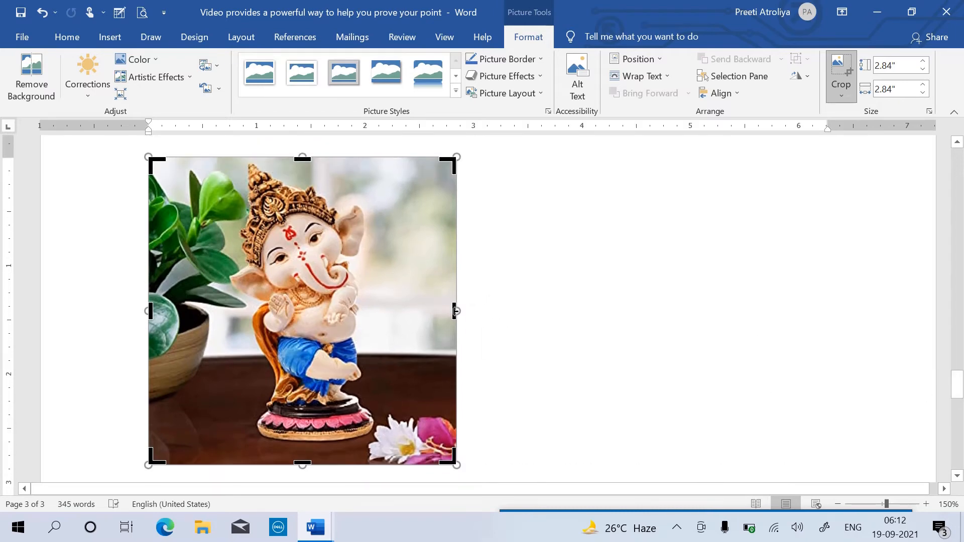
pyautogui.moveTo(455, 310); pyautogui.dragTo(377, 314)
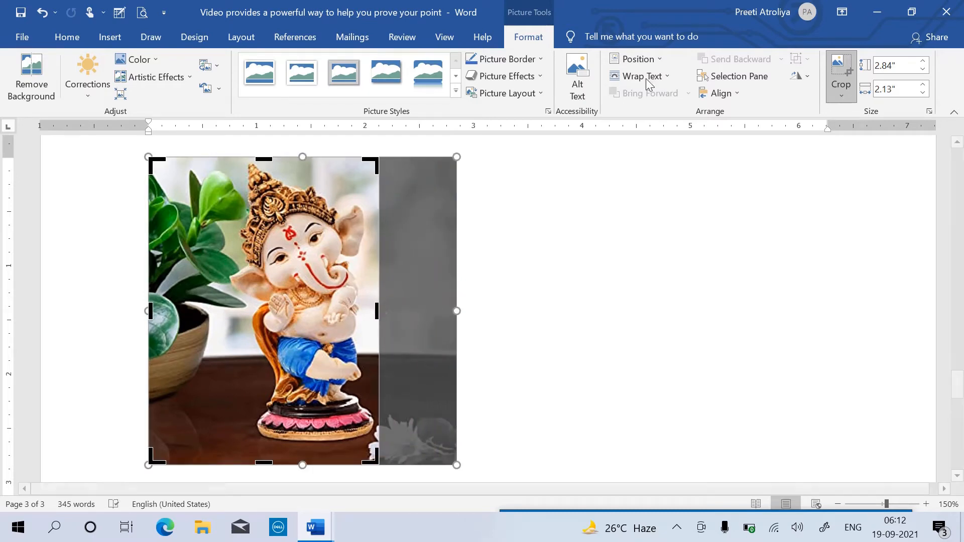
pyautogui.click(847, 94)
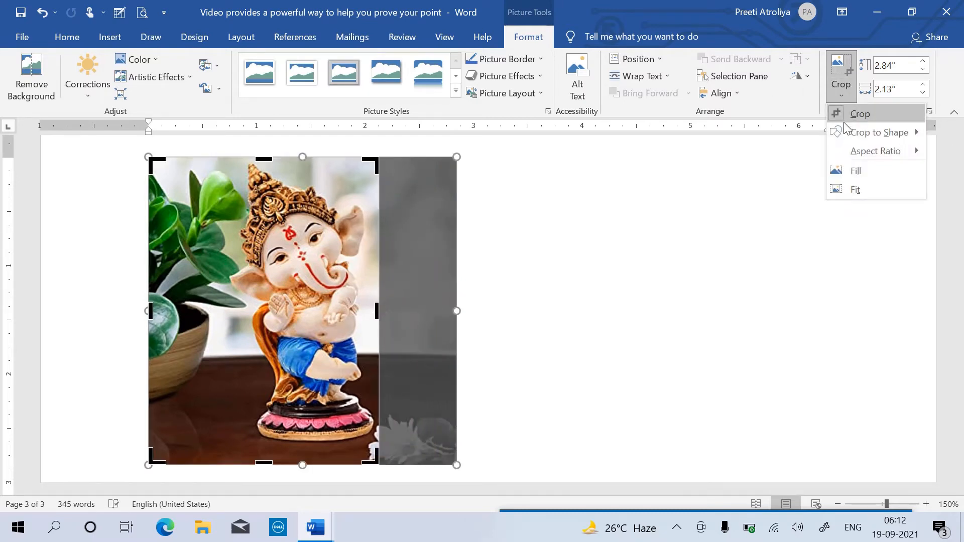
pyautogui.click(847, 114)
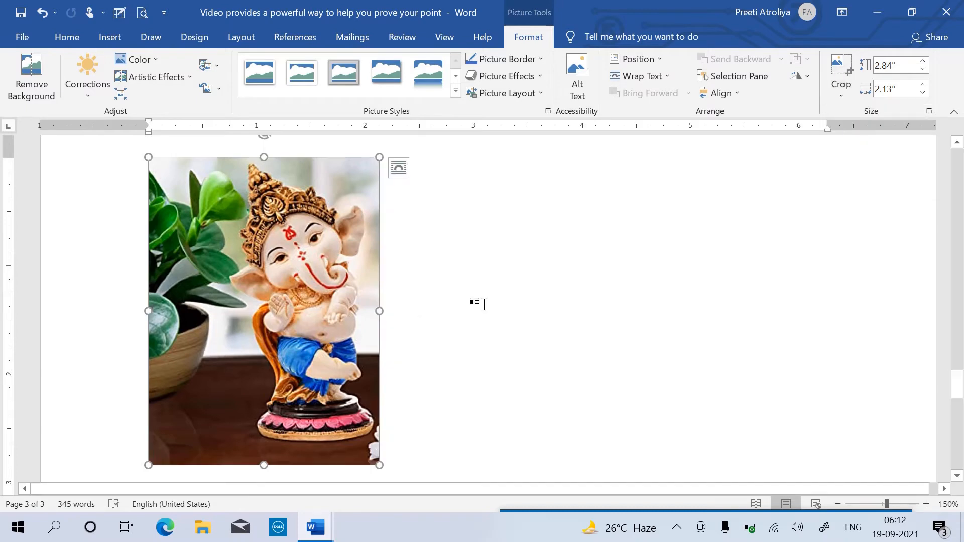
pyautogui.hotkey('ctrl', 'z')
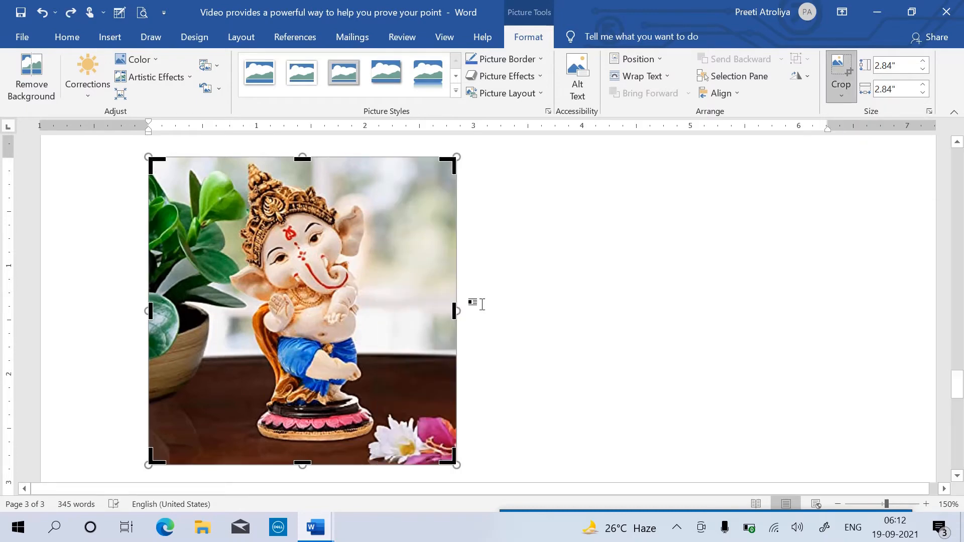
# - Crop the picture's right side to about 2.1" wide, and pull the crop edge back out to the full width
pyautogui.moveTo(455, 310); pyautogui.dragTo(375, 301)
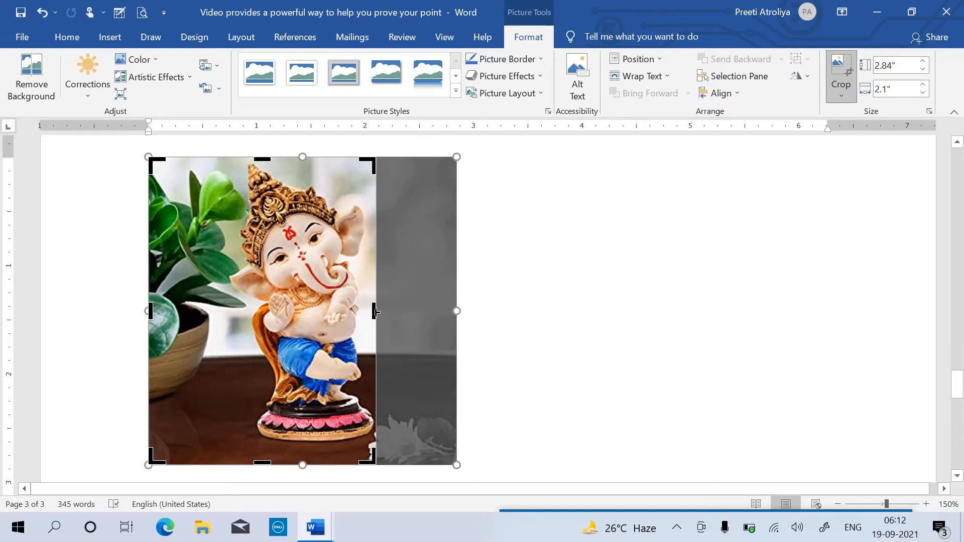
pyautogui.moveTo(376, 311); pyautogui.dragTo(463, 315)
pyautogui.click(511, 320)
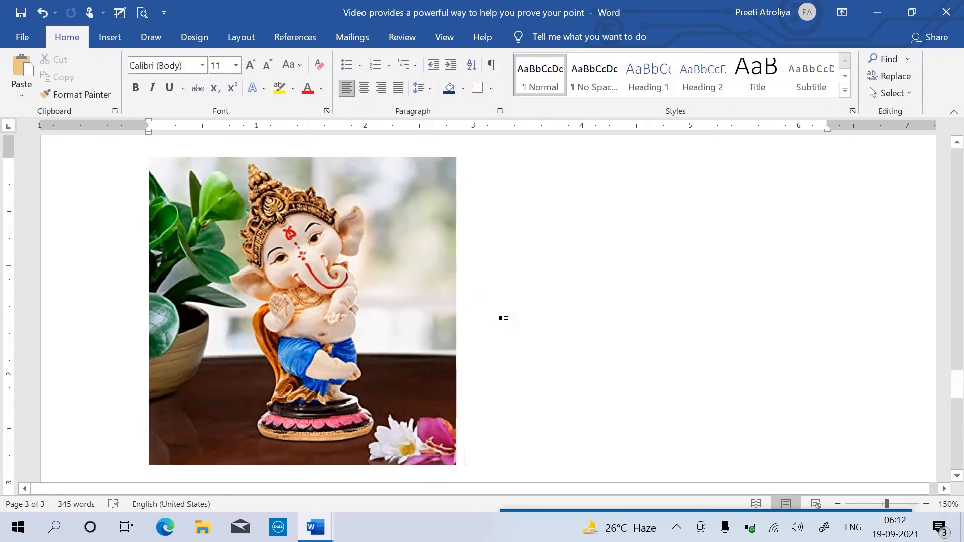
# - Undo the crop adjustments and the last enlargement of the picture
pyautogui.hotkey('ctrl', 'z')
pyautogui.hotkey('ctrl', 'y')
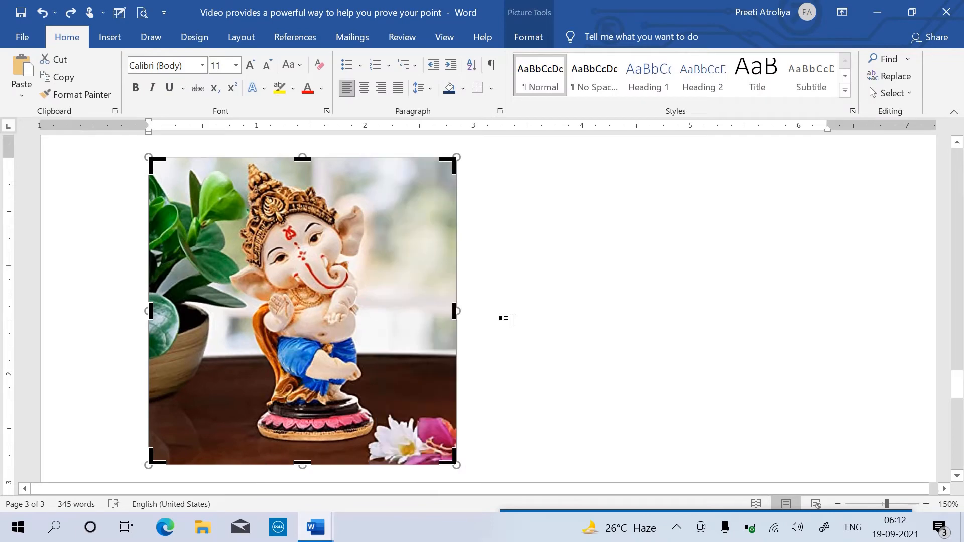
pyautogui.hotkey('ctrl', 'z')
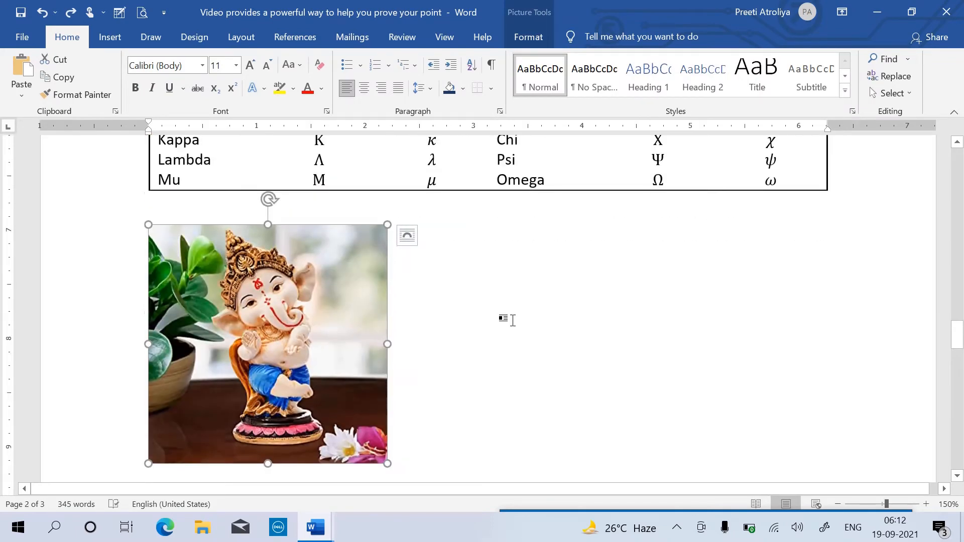
# - Try to move the picture into the empty space to its right
pyautogui.click(570, 344)
pyautogui.click(271, 231)
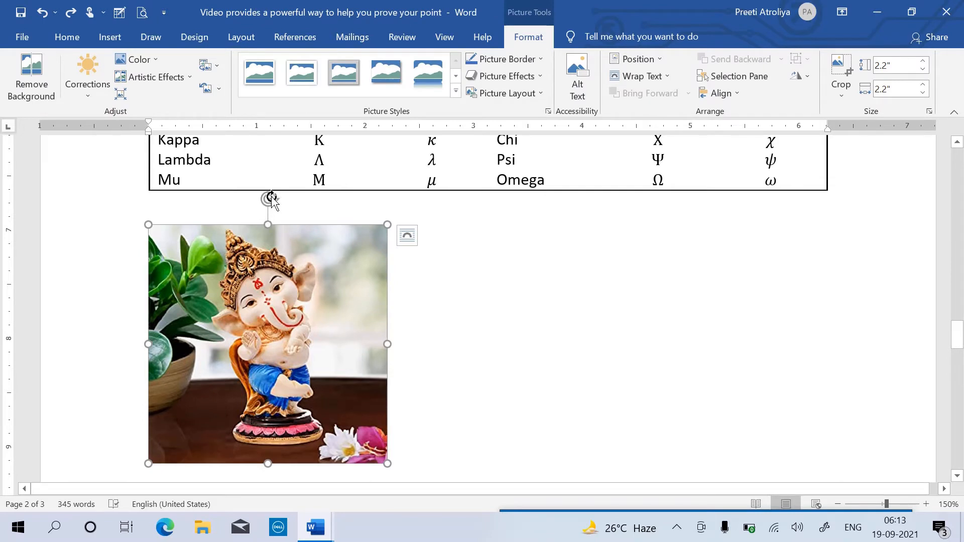
pyautogui.moveTo(294, 224); pyautogui.dragTo(534, 233)
pyautogui.moveTo(335, 227); pyautogui.dragTo(563, 258)
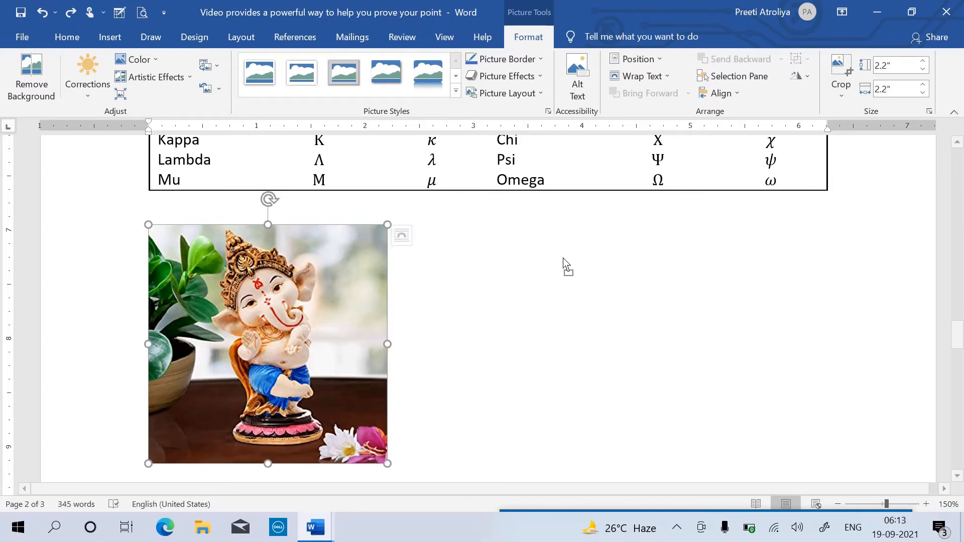
# - Try repeatedly to move the inline picture by its upper edge toward the middle of the page
pyautogui.moveTo(188, 229); pyautogui.dragTo(620, 264)
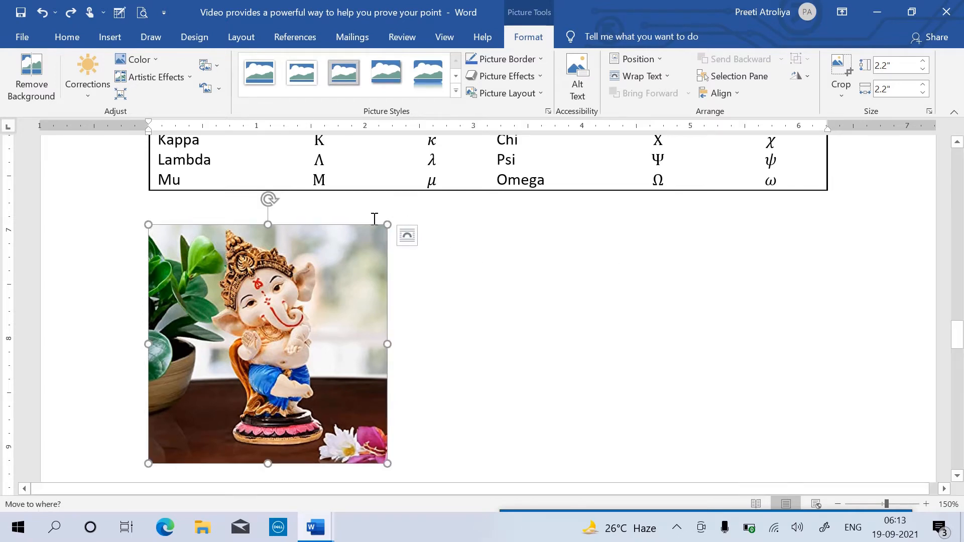
pyautogui.moveTo(368, 224); pyautogui.dragTo(663, 301)
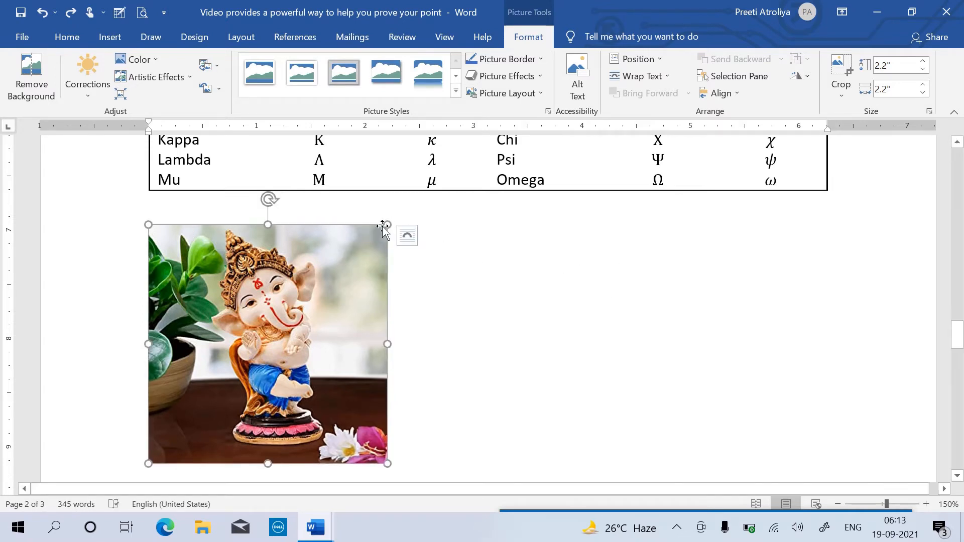
pyautogui.moveTo(382, 227); pyautogui.dragTo(574, 275)
# - Set the picture's text wrapping to Through and move the picture into the middle of the two paragraphs
pyautogui.click(652, 78)
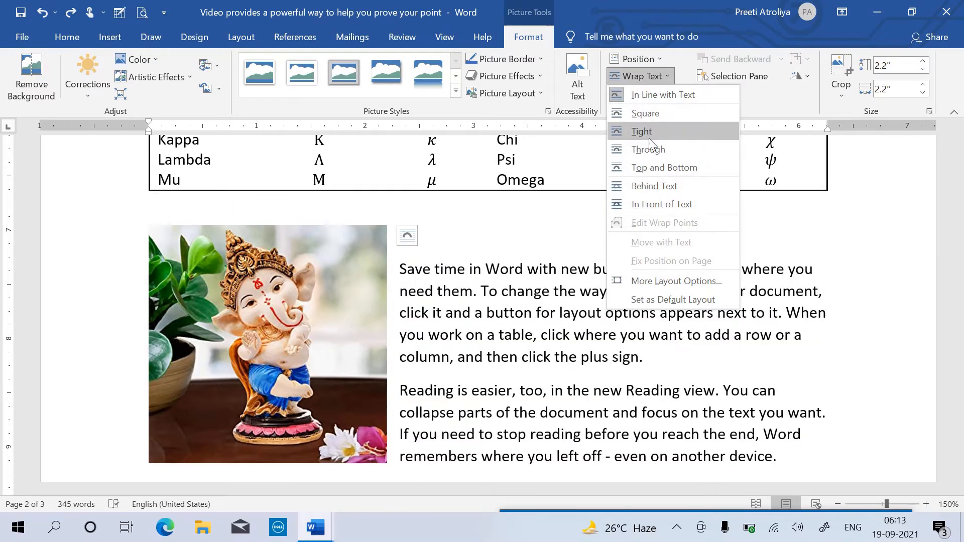
pyautogui.click(652, 149)
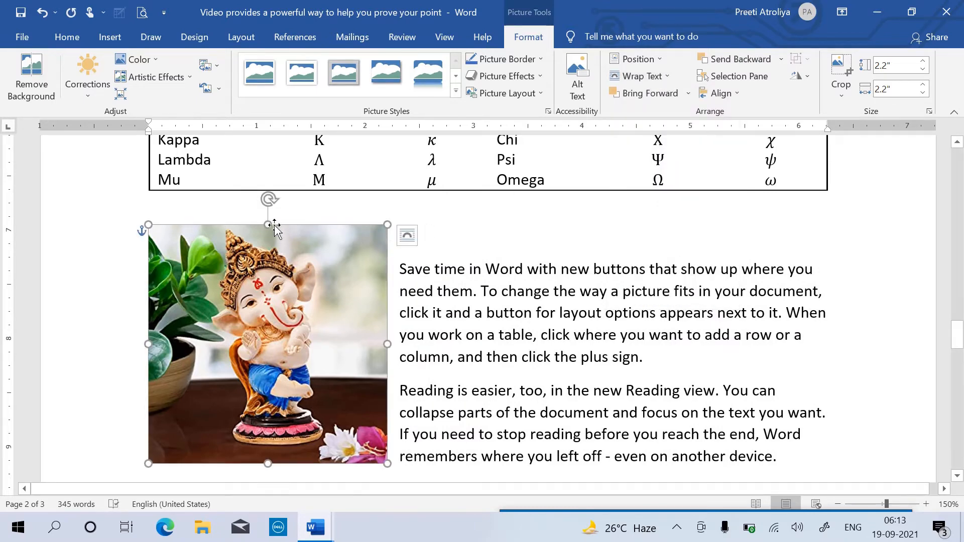
pyautogui.moveTo(275, 228); pyautogui.dragTo(483, 299)
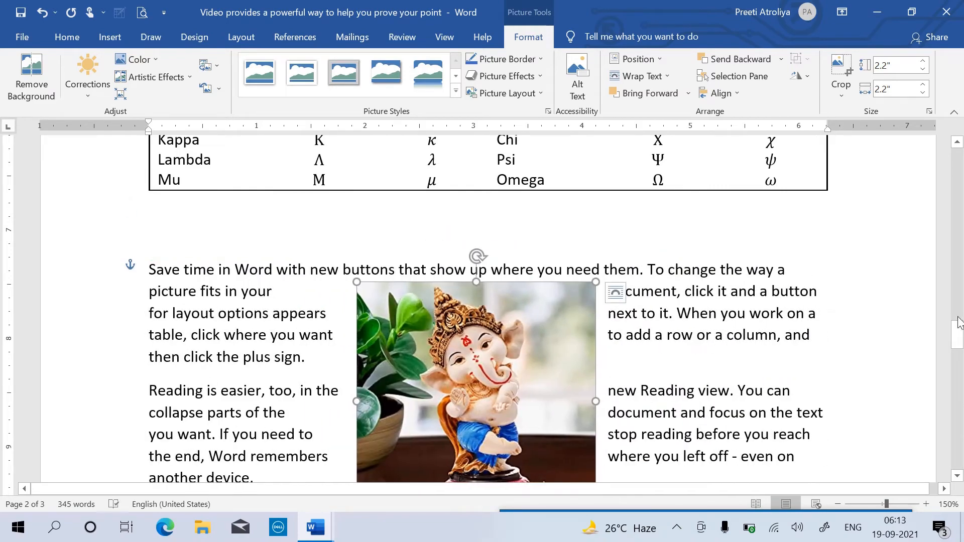
pyautogui.moveTo(958, 322)
pyautogui.mouseDown()
pyautogui.moveTo(958, 352)
pyautogui.moveTo(955, 329)
pyautogui.mouseUp()
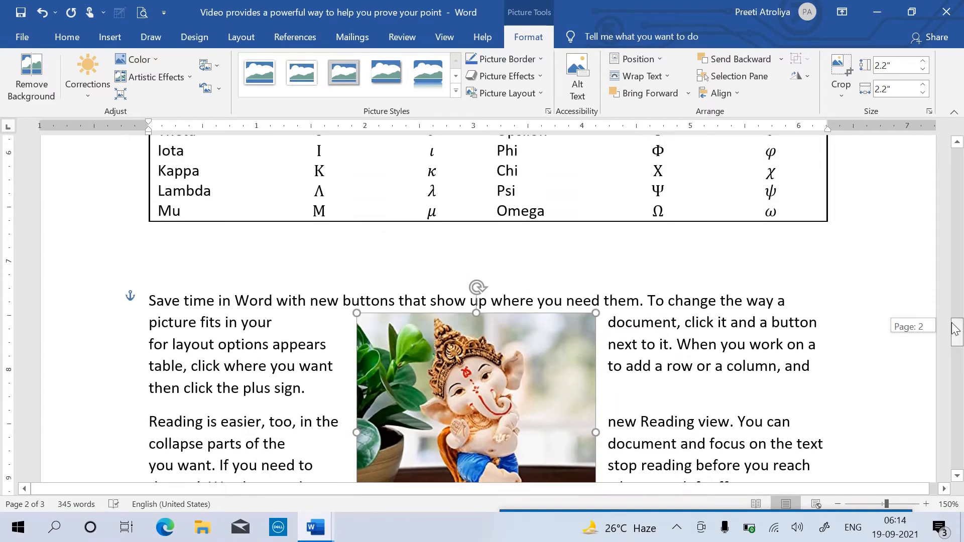
# - Switch the picture's text wrapping to Square, and undo both that change and the picture's move
pyautogui.click(643, 79)
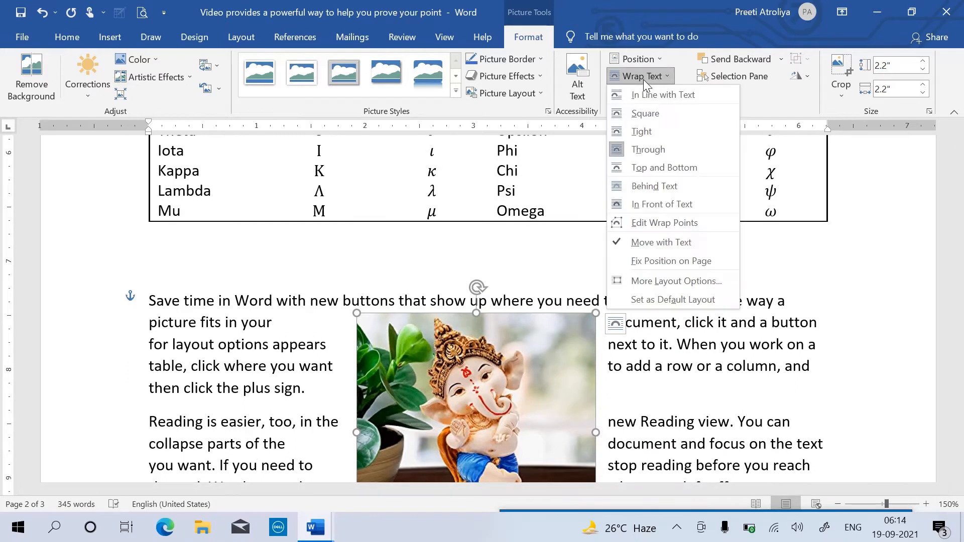
pyautogui.click(644, 113)
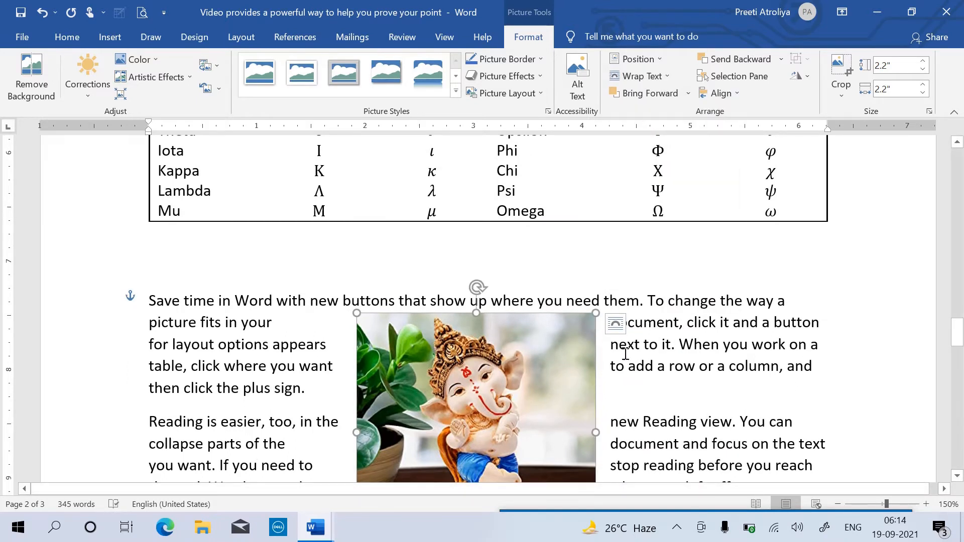
pyautogui.scroll(-2, 670, 374)
pyautogui.hotkey('ctrl', 'z')
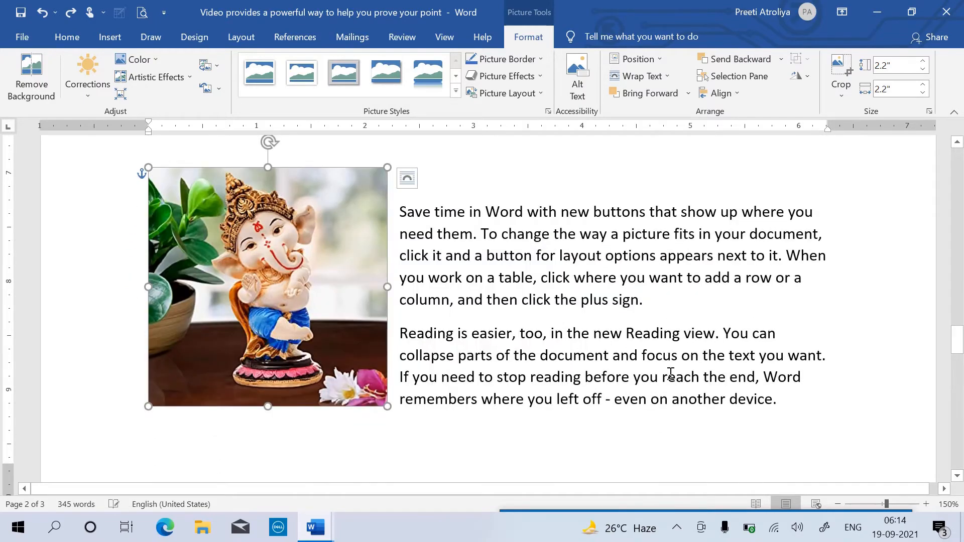
pyautogui.click(958, 323)
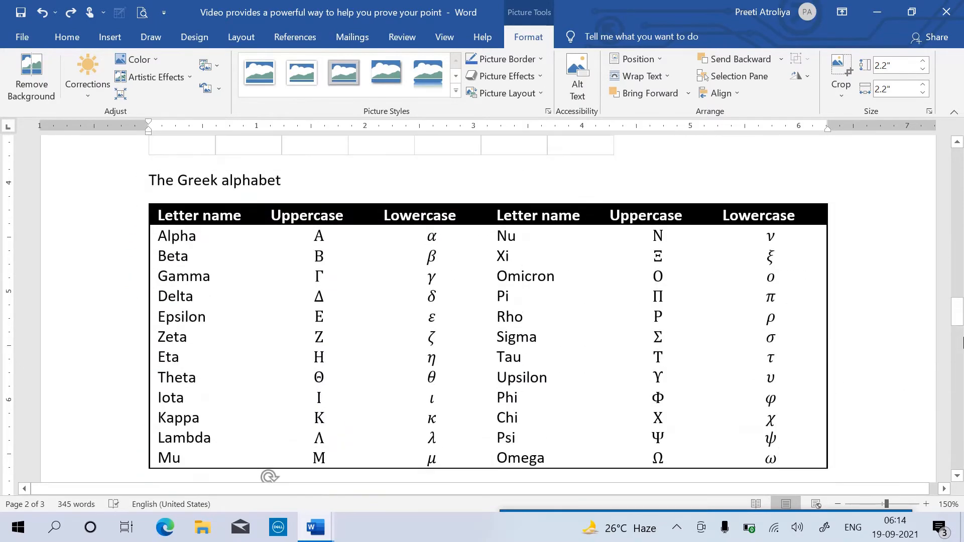
pyautogui.moveTo(956, 321); pyautogui.dragTo(954, 341)
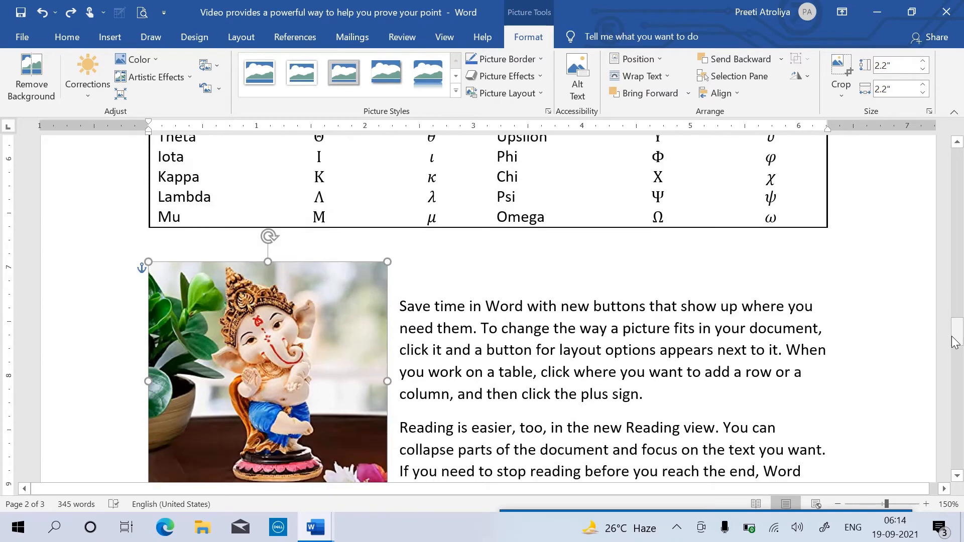
pyautogui.click(665, 74)
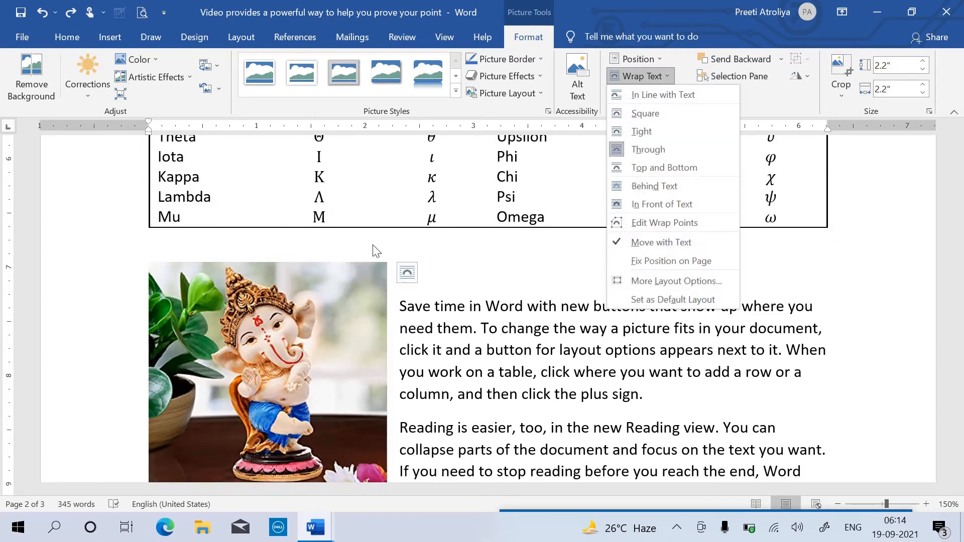
pyautogui.click(266, 362)
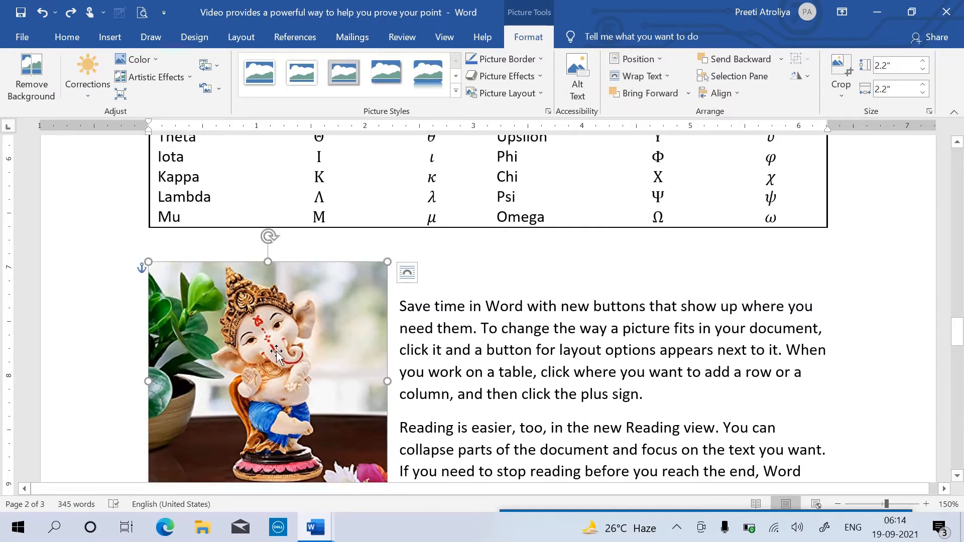
# - Edit the picture's wrap points by pulling the upper-right point outward and slightly down into the text, and finish editing the points
pyautogui.click(636, 78)
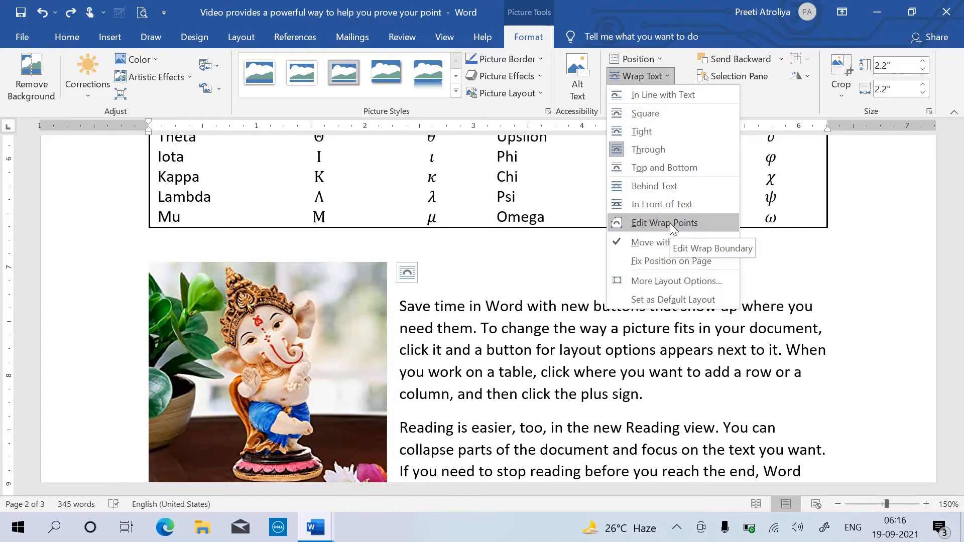
pyautogui.click(669, 223)
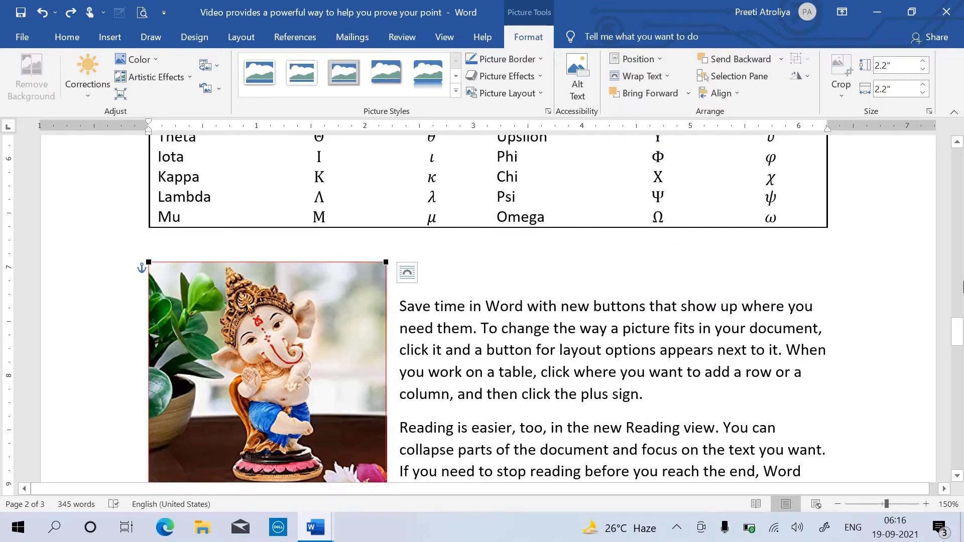
pyautogui.moveTo(956, 332); pyautogui.dragTo(956, 341)
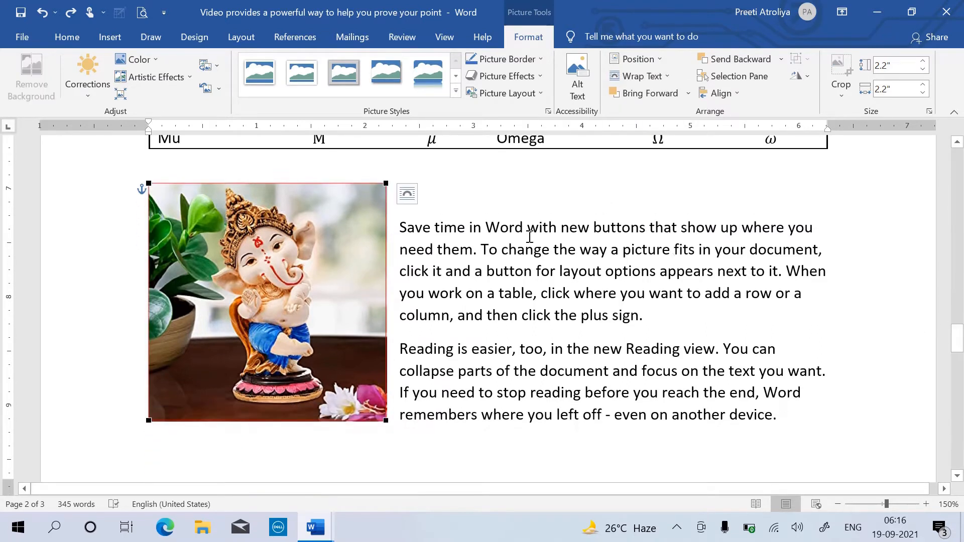
pyautogui.moveTo(385, 184); pyautogui.dragTo(456, 218)
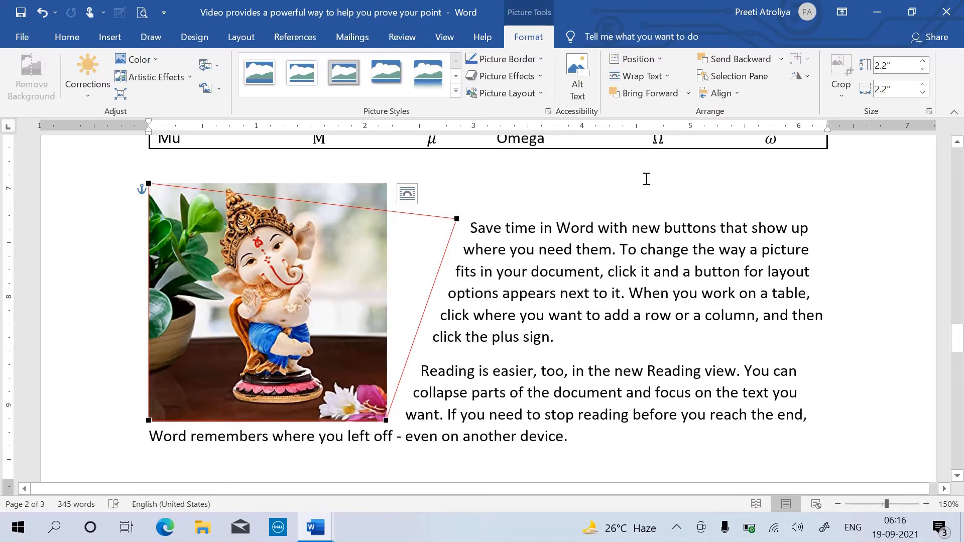
pyautogui.click(642, 76)
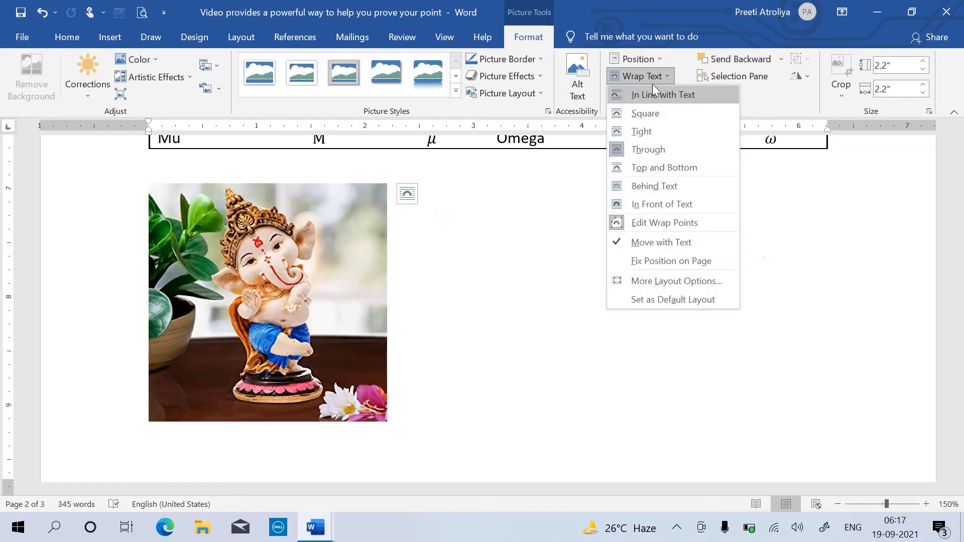
pyautogui.click(645, 225)
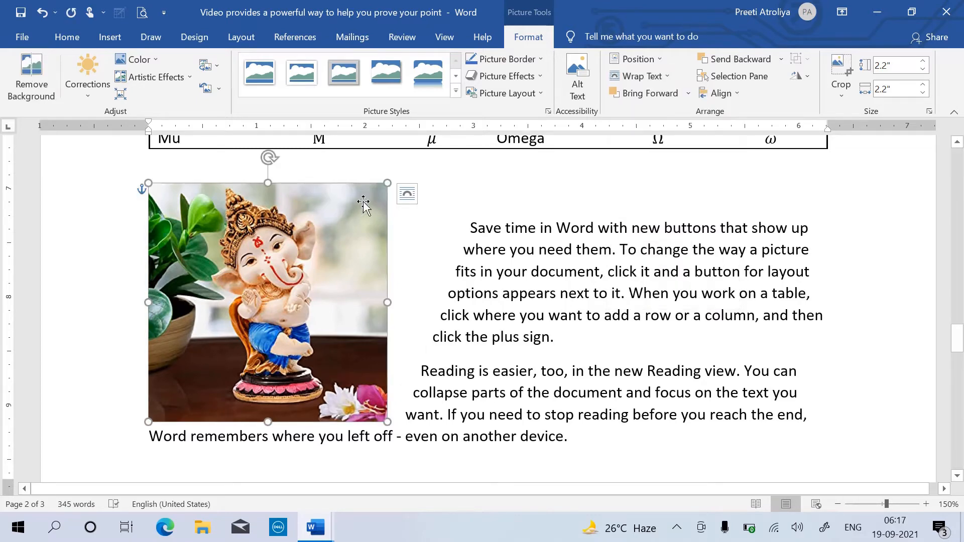
# - Move the picture right and down into the paragraph text, and undo the move
pyautogui.moveTo(327, 187); pyautogui.dragTo(409, 227)
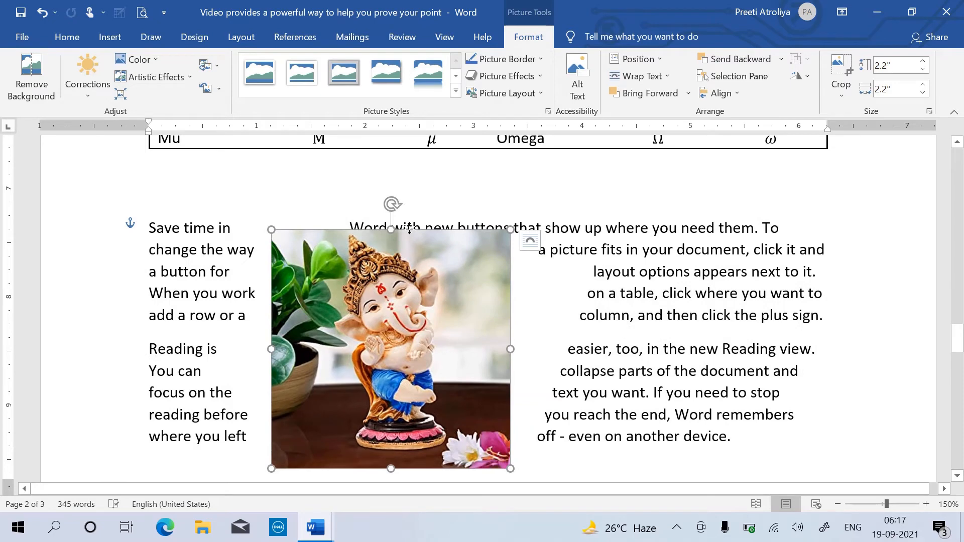
pyautogui.hotkey('ctrl', 'z')
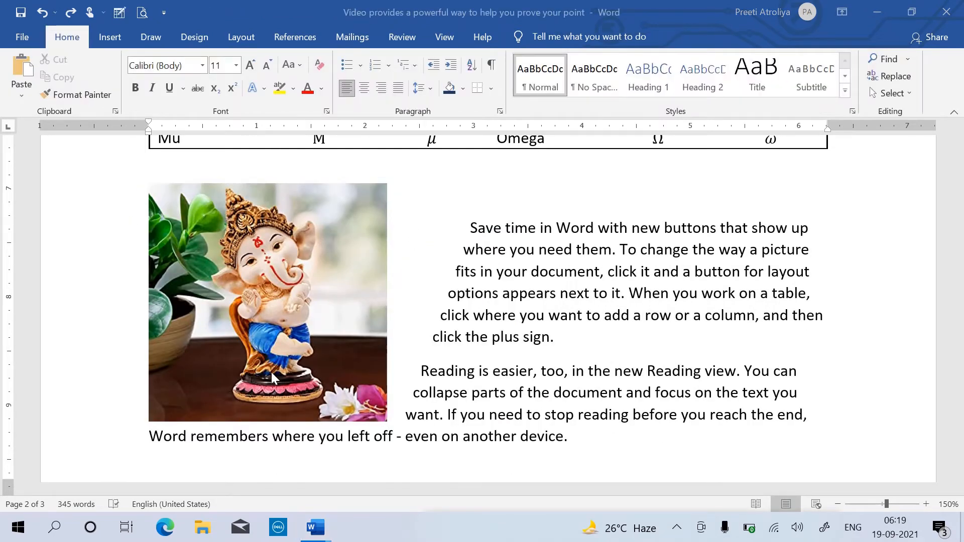
# - Duplicate the picture and place the copy directly against the original's right edge, aligned with its top
pyautogui.click(176, 257)
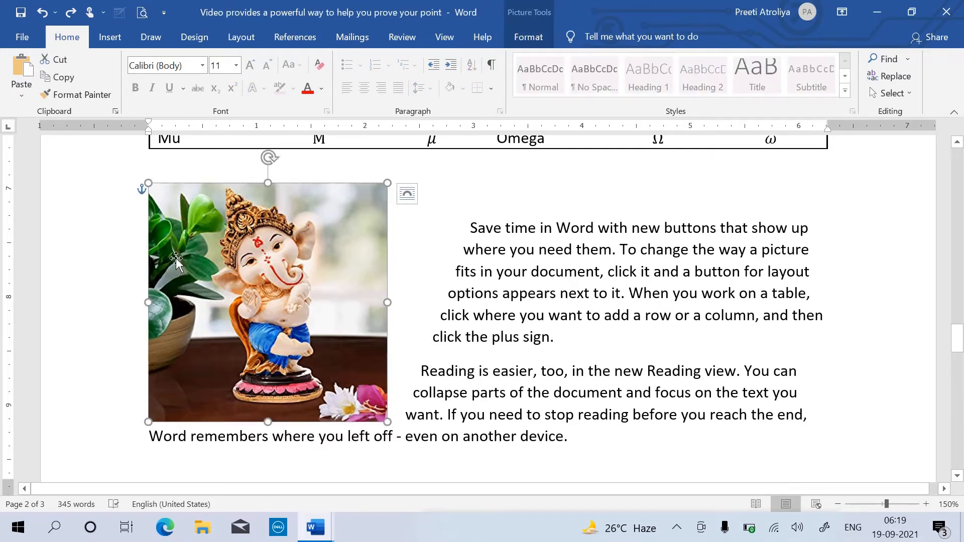
pyautogui.hotkey('ctrl', 'v')
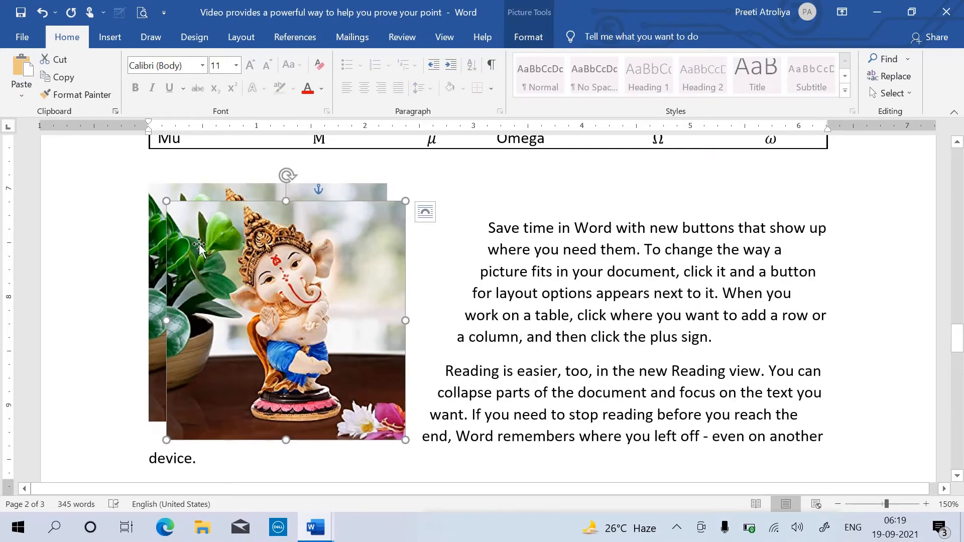
pyautogui.moveTo(198, 243); pyautogui.dragTo(419, 227)
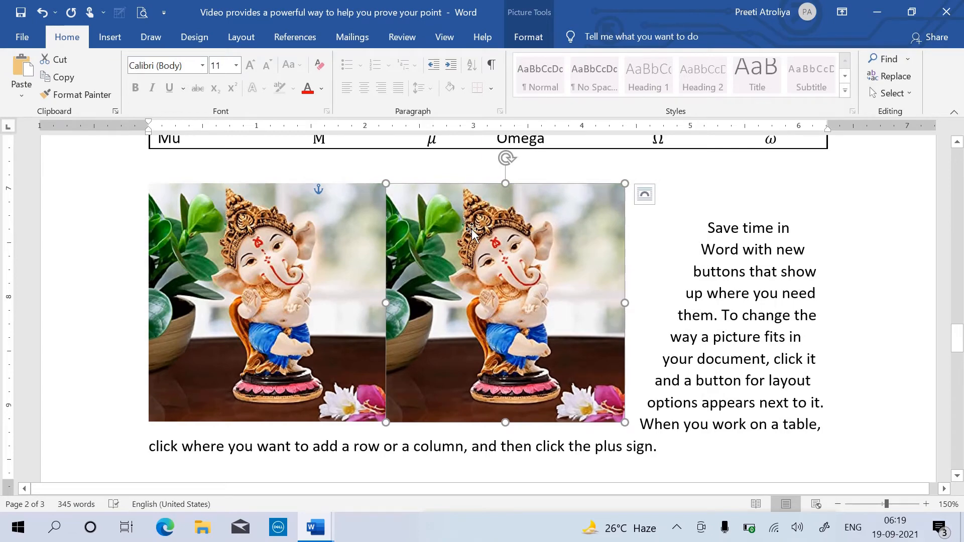
# - Open the picture formatting tools for the selected copy
pyautogui.click(532, 40)
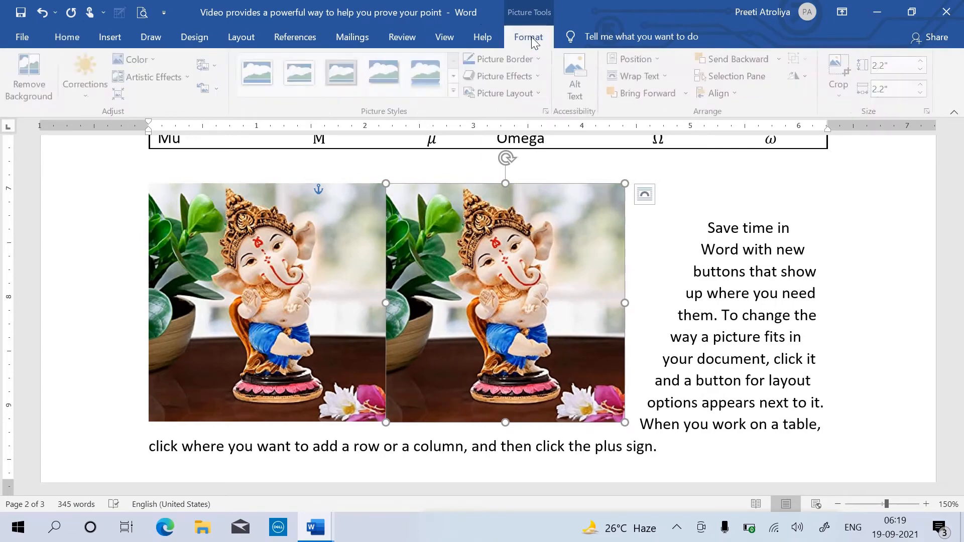